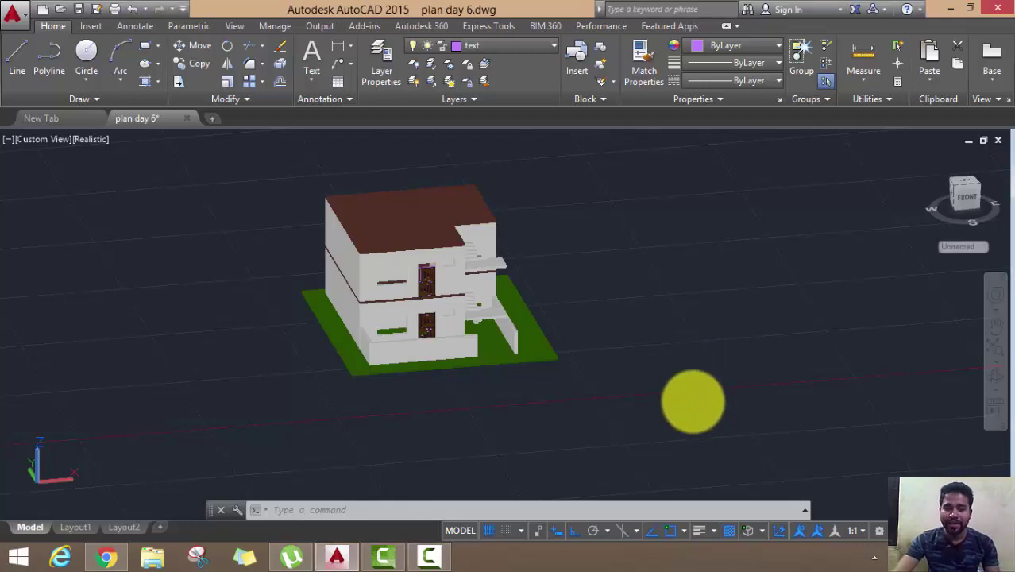
- Pan, zoom and orbit around the house, ending on a front view of the building
{"action": "mouse_move", "coordinate": [709, 360]}
{"action": "middle_mouse_down"}
{"action": "mouse_move", "coordinate": [727, 391]}
{"action": "mouse_move", "coordinate": [716, 359]}
{"action": "mouse_move", "coordinate": [639, 344]}
{"action": "mouse_move", "coordinate": [657, 397]}
{"action": "mouse_move", "coordinate": [694, 397]}
{"action": "middle_mouse_up"}
{"action": "scroll", "coordinate": [441, 249], "scroll_direction": "up", "scroll_amount": 2}
{"action": "scroll", "coordinate": [566, 265], "scroll_direction": "up", "scroll_amount": 3}
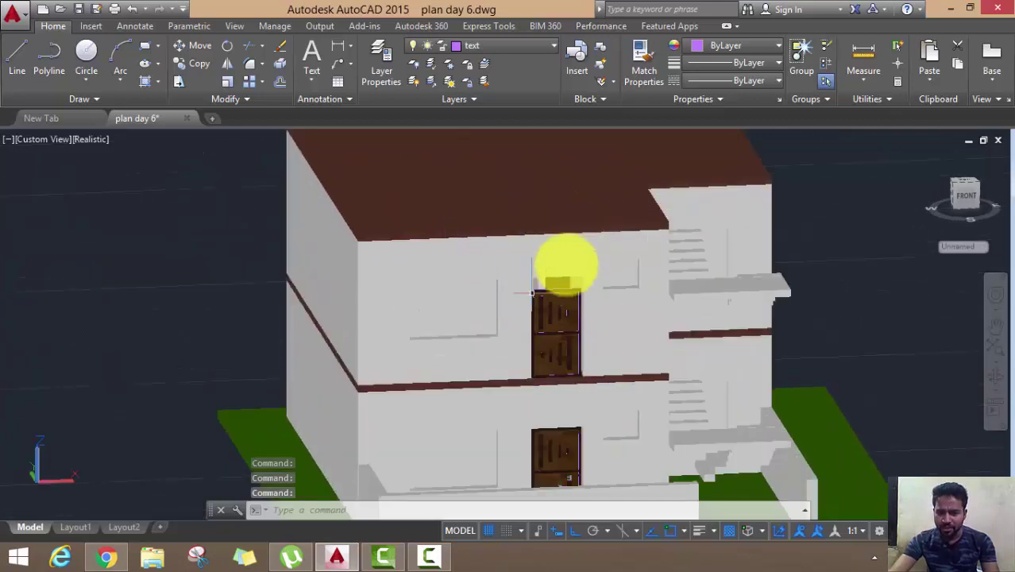
{"action": "scroll", "coordinate": [576, 320], "scroll_direction": "up", "scroll_amount": 2}
{"action": "scroll", "coordinate": [576, 320], "scroll_direction": "down", "scroll_amount": 3}
{"action": "mouse_move", "coordinate": [770, 335]}
{"action": "middle_mouse_down", "text": "shift"}
{"action": "mouse_move", "coordinate": [686, 361]}
{"action": "mouse_move", "coordinate": [658, 352]}
{"action": "middle_mouse_up", "text": "shift"}
{"action": "scroll", "coordinate": [663, 361], "scroll_direction": "down", "scroll_amount": 3}
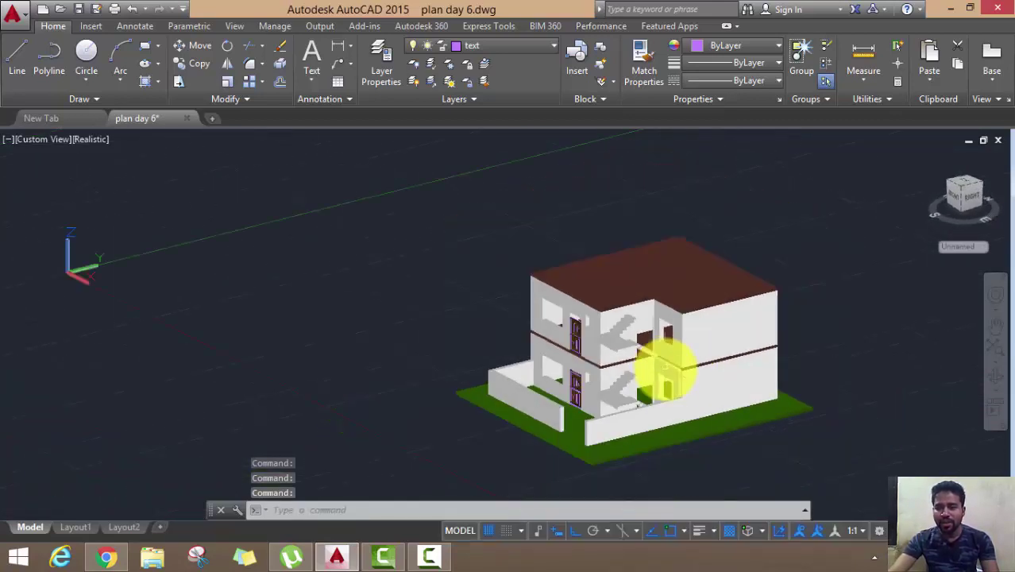
{"action": "middle_click_drag", "start_coordinate": [690, 407], "coordinate": [674, 322]}
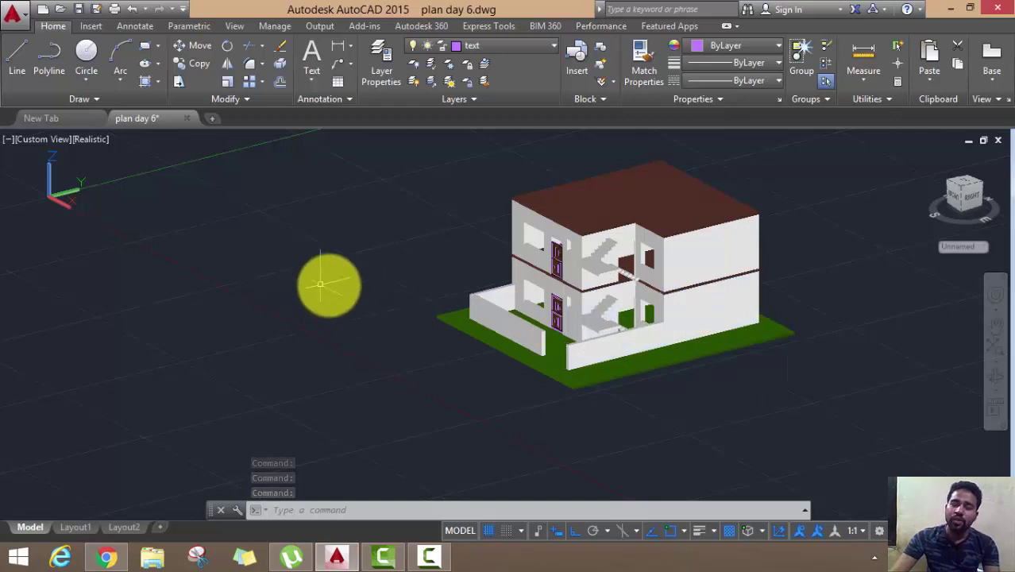
{"action": "mouse_move", "coordinate": [333, 285]}
{"action": "middle_mouse_down", "text": "shift"}
{"action": "mouse_move", "coordinate": [418, 302]}
{"action": "mouse_move", "coordinate": [420, 277]}
{"action": "mouse_move", "coordinate": [330, 301]}
{"action": "middle_mouse_up", "text": "shift"}
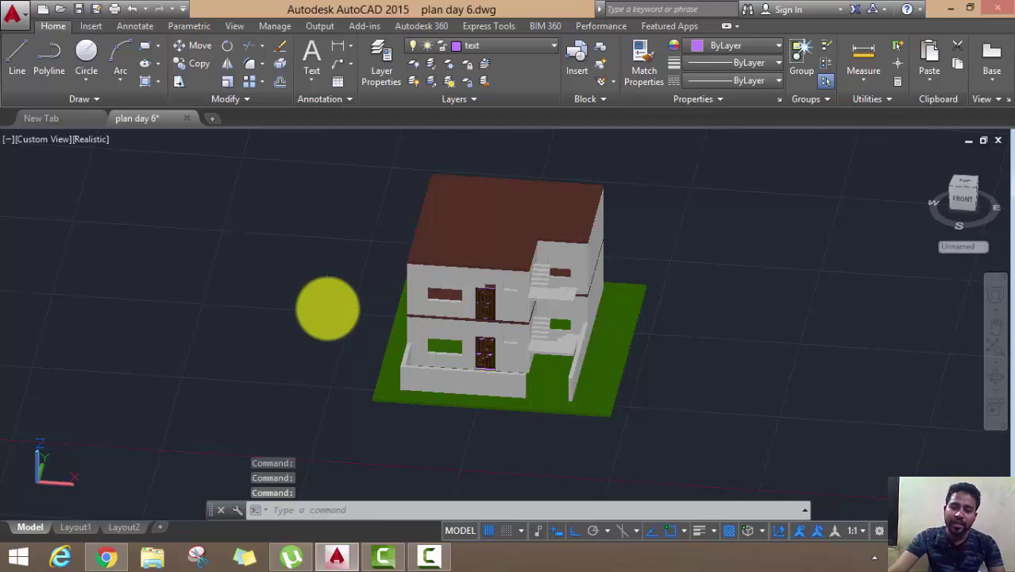
{"action": "type", "text": "rr"}
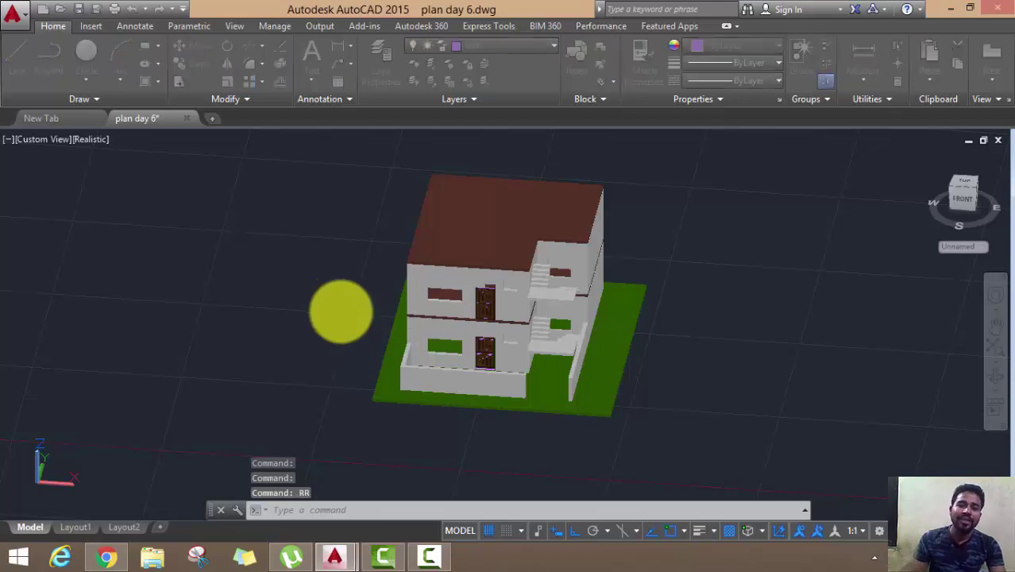
{"action": "key", "text": "Return"}
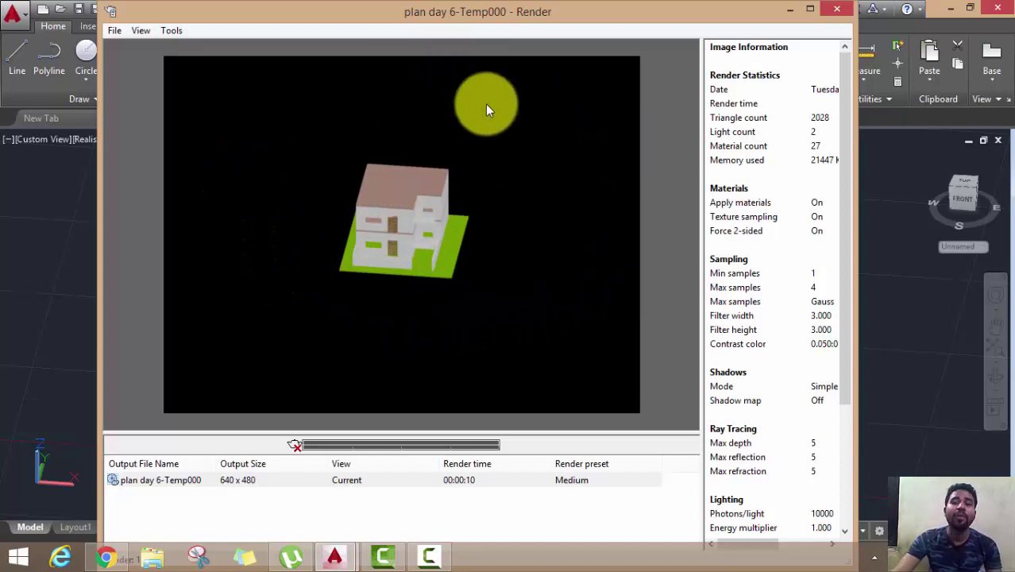
{"action": "left_click", "coordinate": [832, 10]}
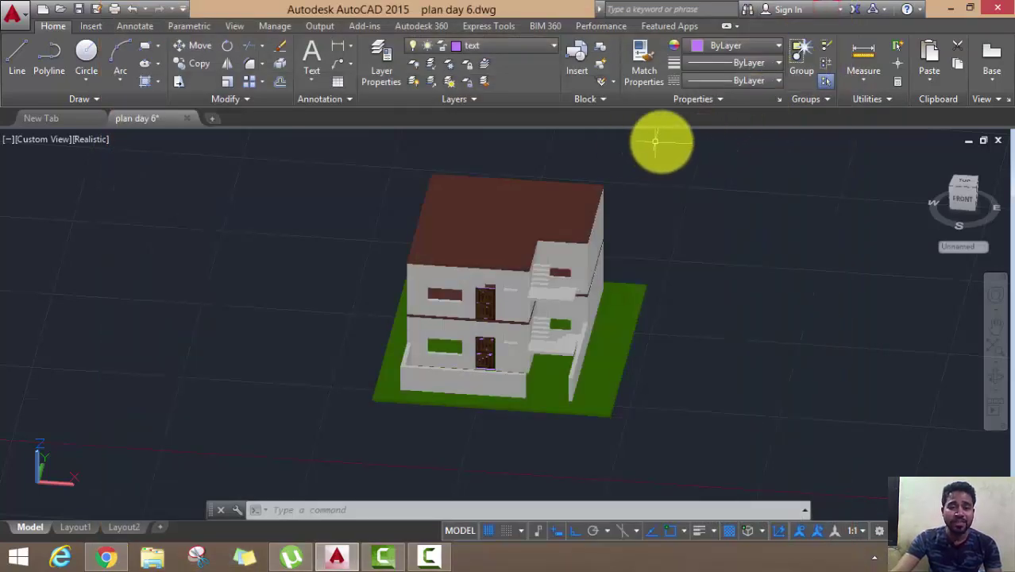
- Orbit and nudge the house left in view, with the Visualize lighting, camera and render tools showing
{"action": "mouse_move", "coordinate": [652, 212]}
{"action": "middle_mouse_down", "text": "shift"}
{"action": "mouse_move", "coordinate": [555, 238]}
{"action": "mouse_move", "coordinate": [324, 256]}
{"action": "middle_mouse_up", "text": "shift"}
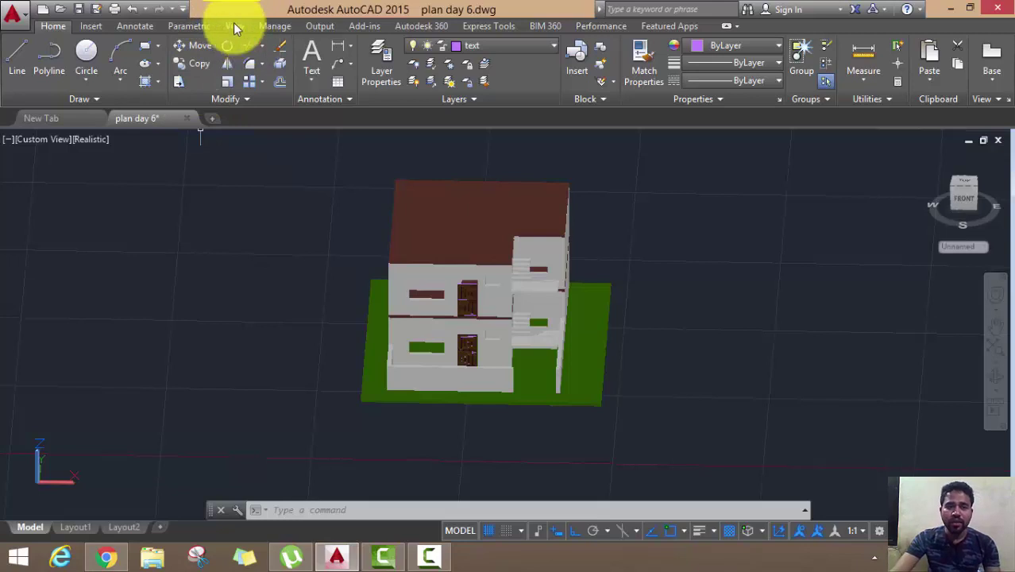
{"action": "left_click", "coordinate": [200, 26]}
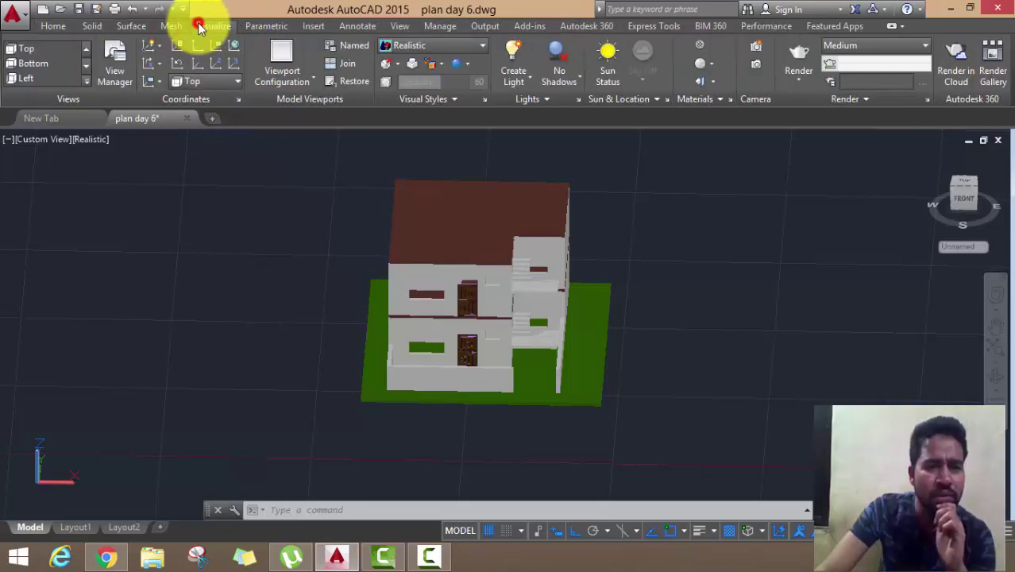
{"action": "left_click", "coordinate": [39, 31]}
{"action": "middle_click_drag", "start_coordinate": [260, 233], "coordinate": [175, 216]}
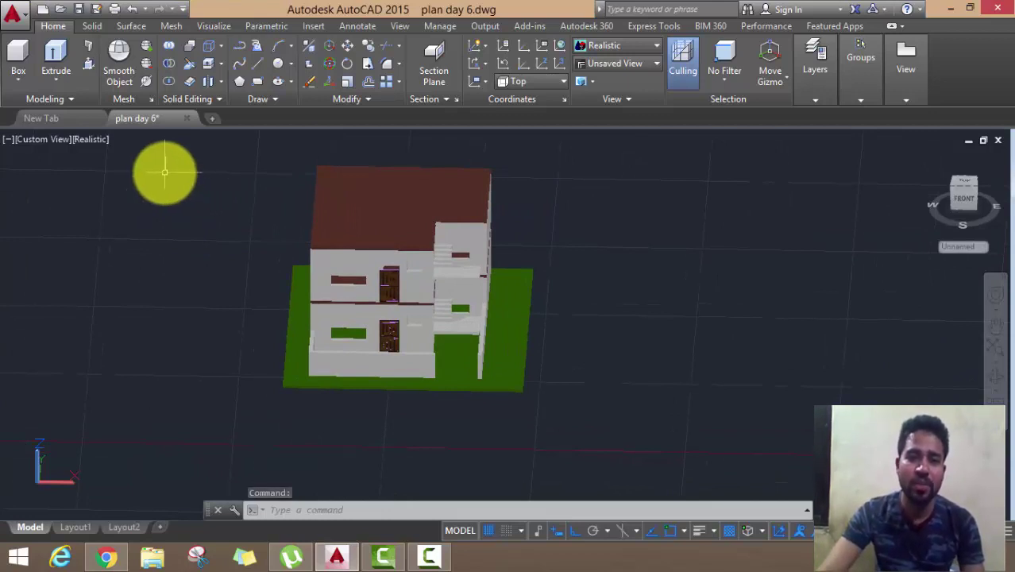
{"action": "left_click", "coordinate": [211, 27]}
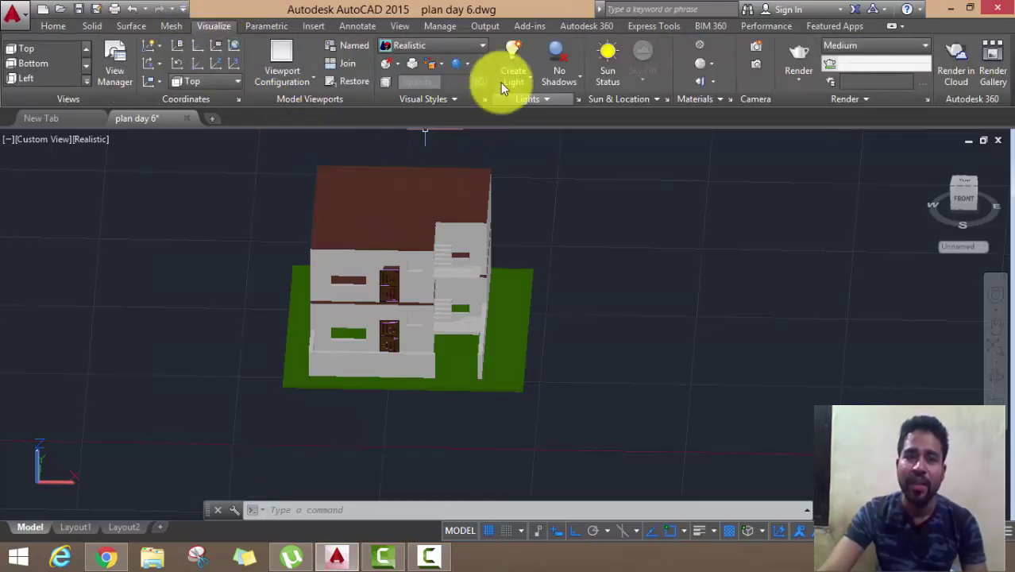
- Place Camera1 below-right of the house, aimed at the house front, keeping default settings
{"action": "left_click", "coordinate": [756, 51]}
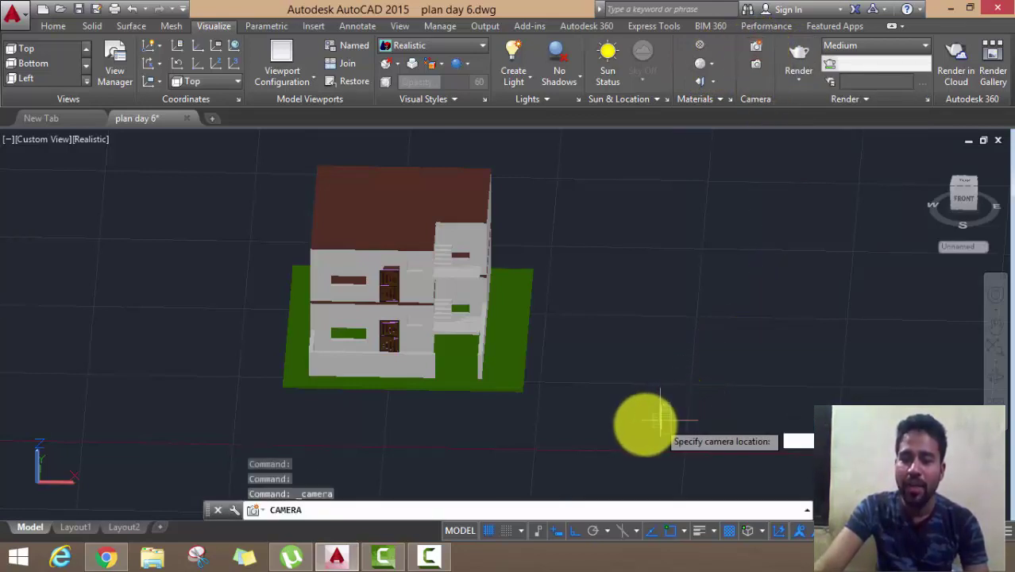
{"action": "left_click", "coordinate": [617, 432]}
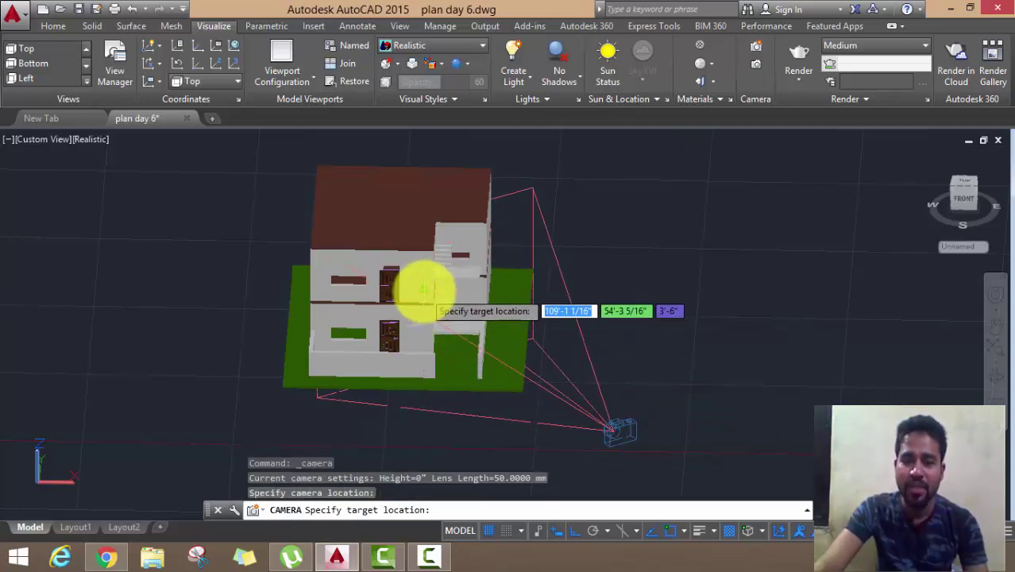
{"action": "left_click", "coordinate": [419, 299]}
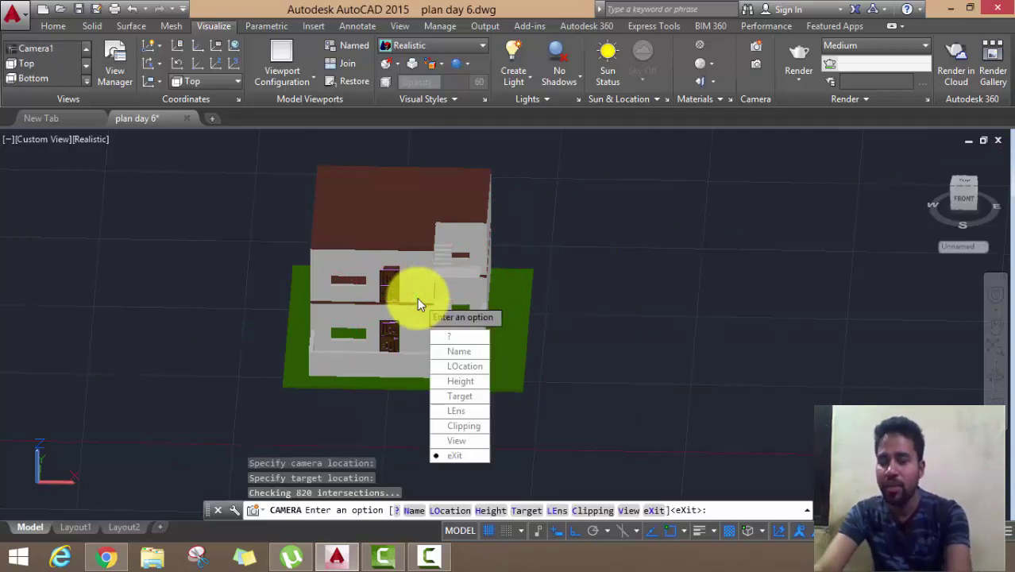
{"action": "key", "text": "Return"}
{"action": "key", "text": "Return"}
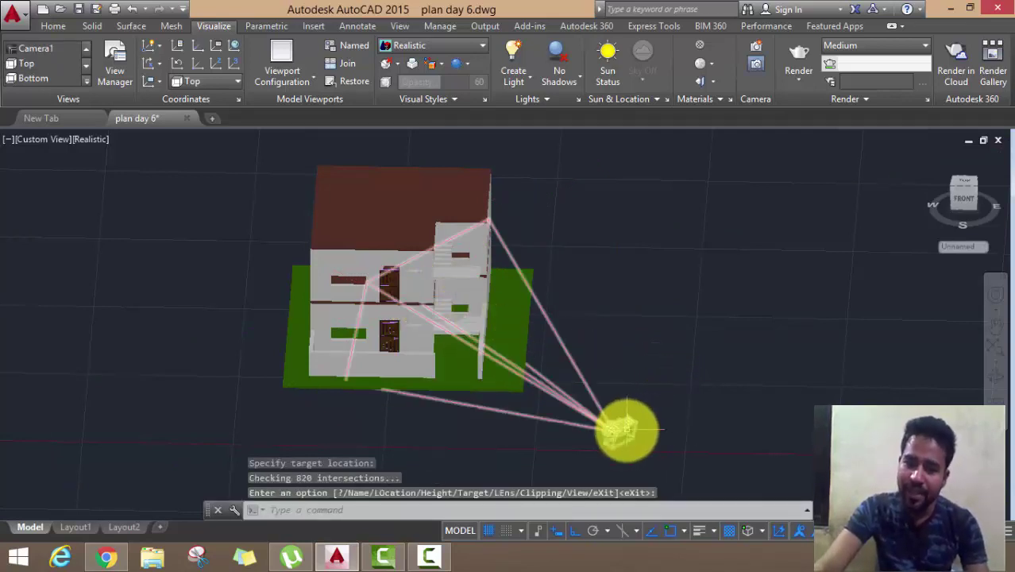
- Select Camera1 and set its Camera Preview visual style to Realistic
{"action": "left_click", "coordinate": [625, 429]}
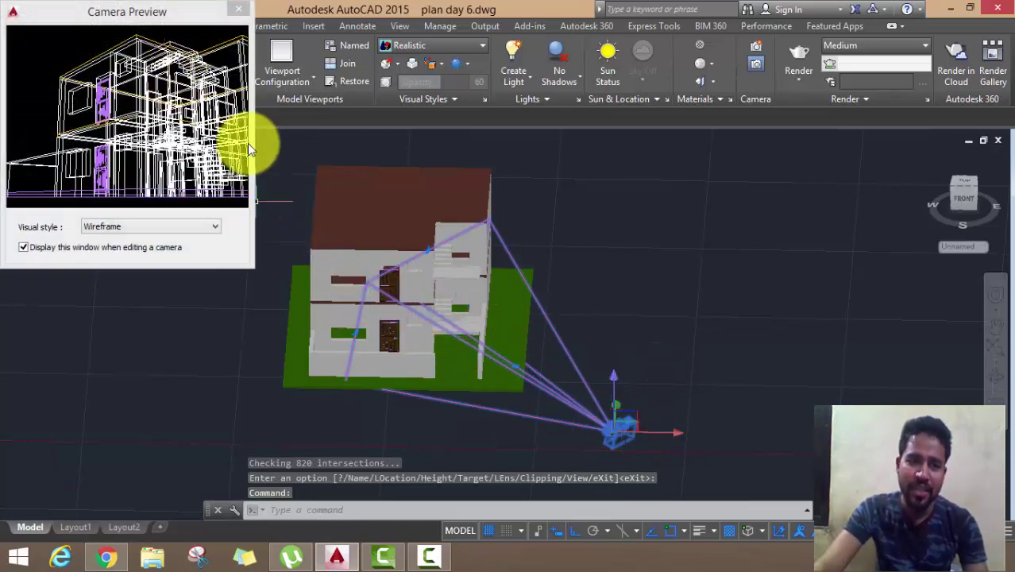
{"action": "left_click", "coordinate": [170, 227]}
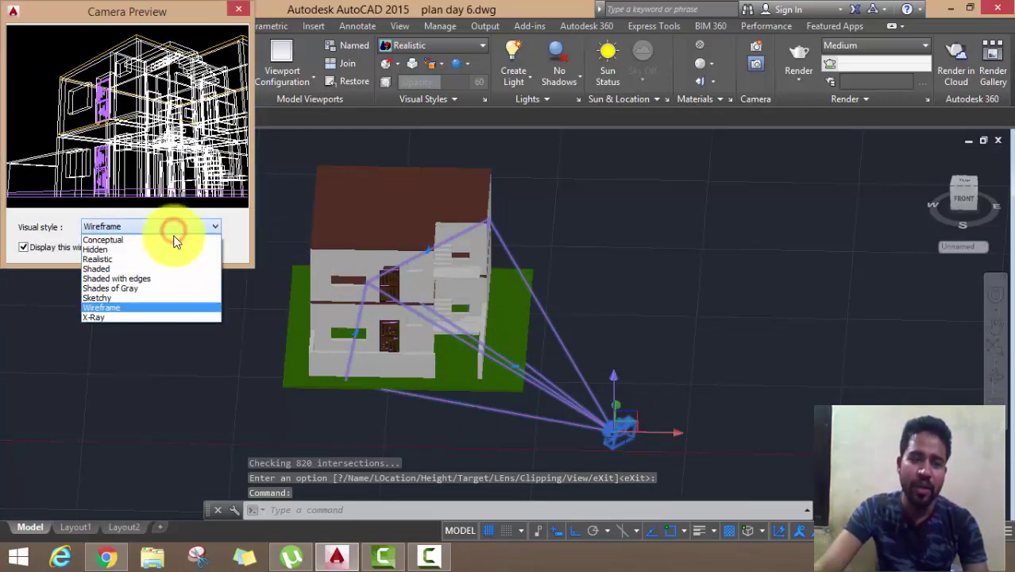
{"action": "left_click", "coordinate": [173, 262]}
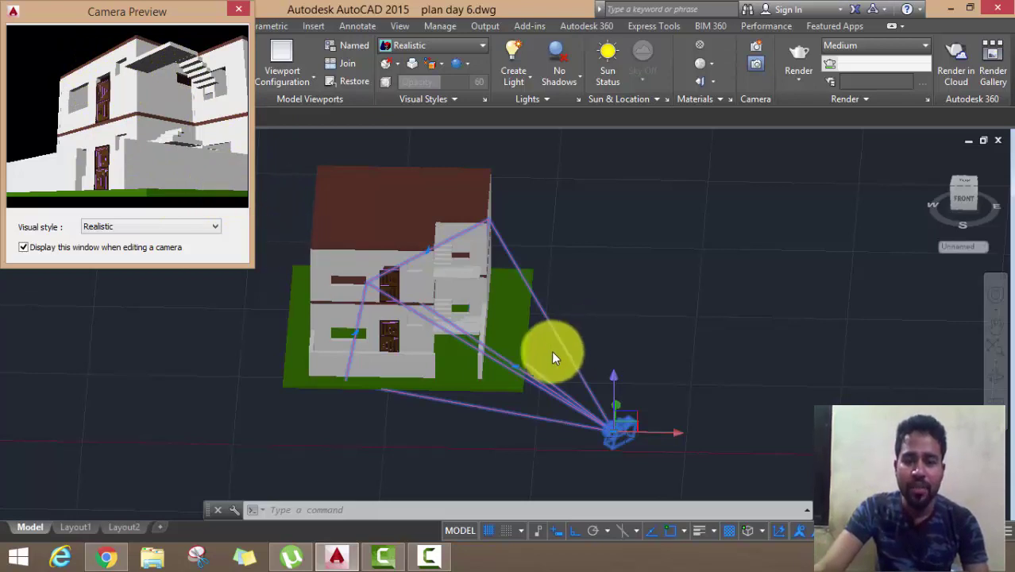
- Move Camera1 closer, to the right of the house, then close the preview and deselect it
{"action": "left_click", "coordinate": [614, 381]}
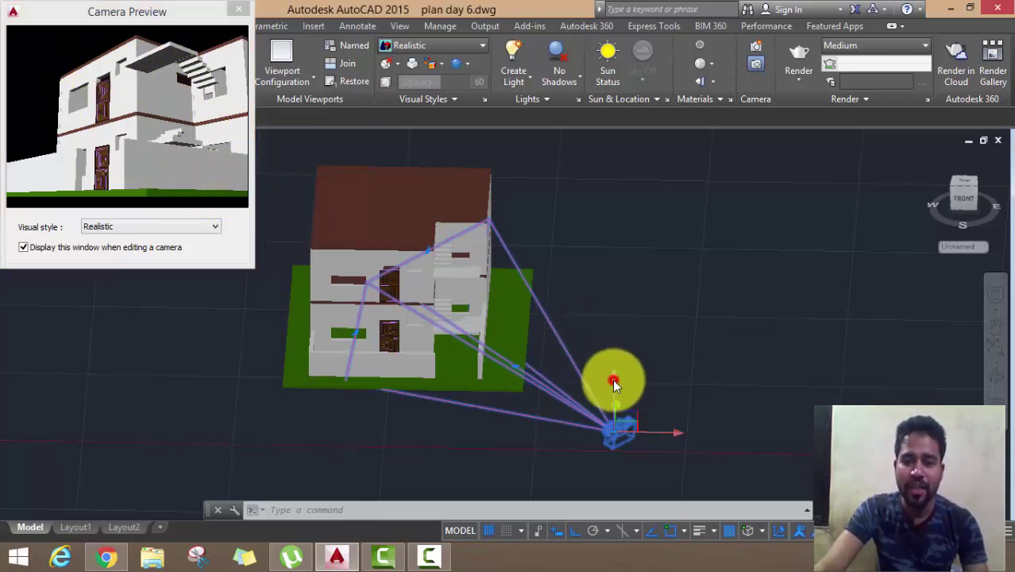
{"action": "left_click", "coordinate": [613, 374]}
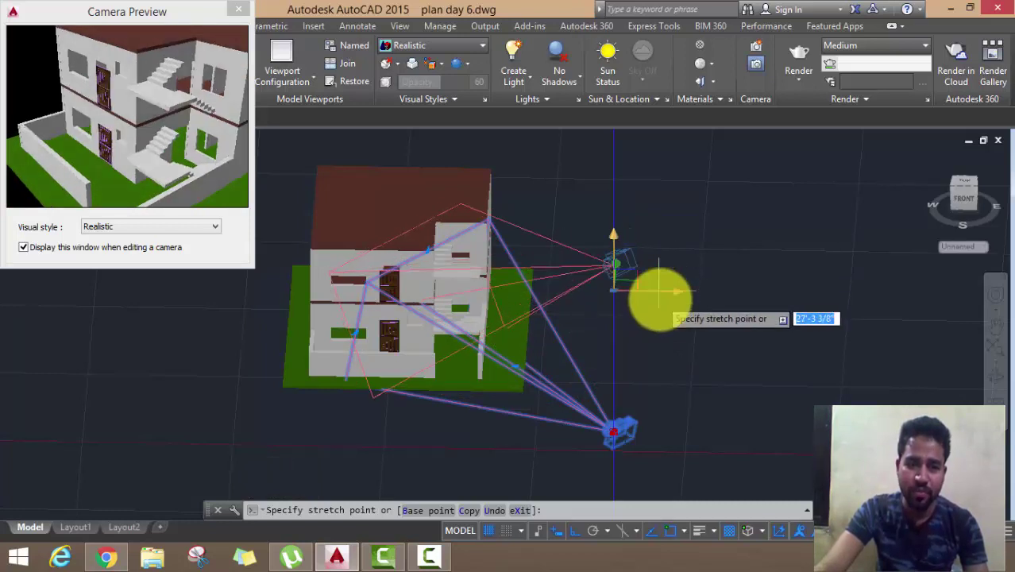
{"action": "left_click", "coordinate": [657, 296]}
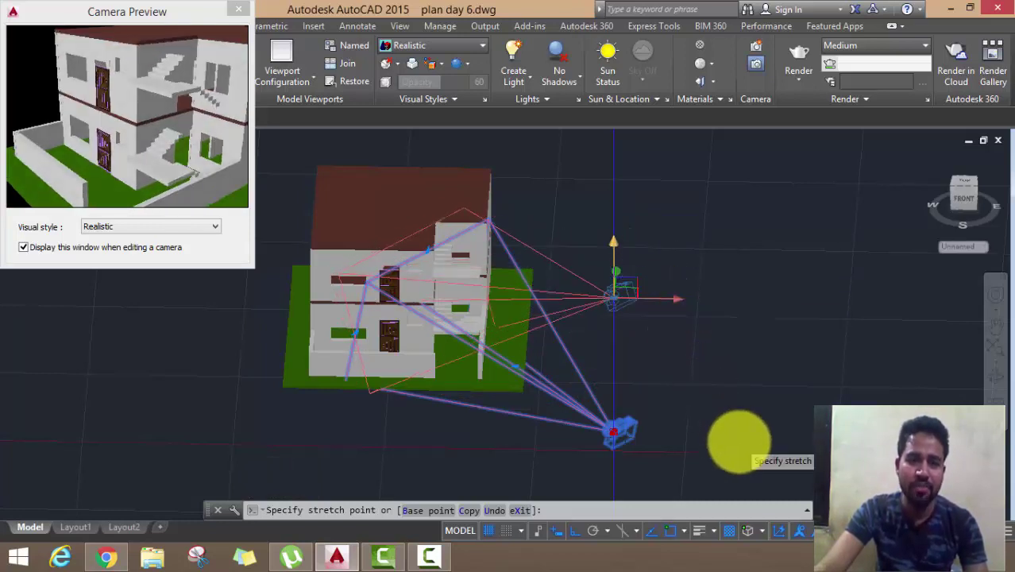
{"action": "key", "text": "Escape"}
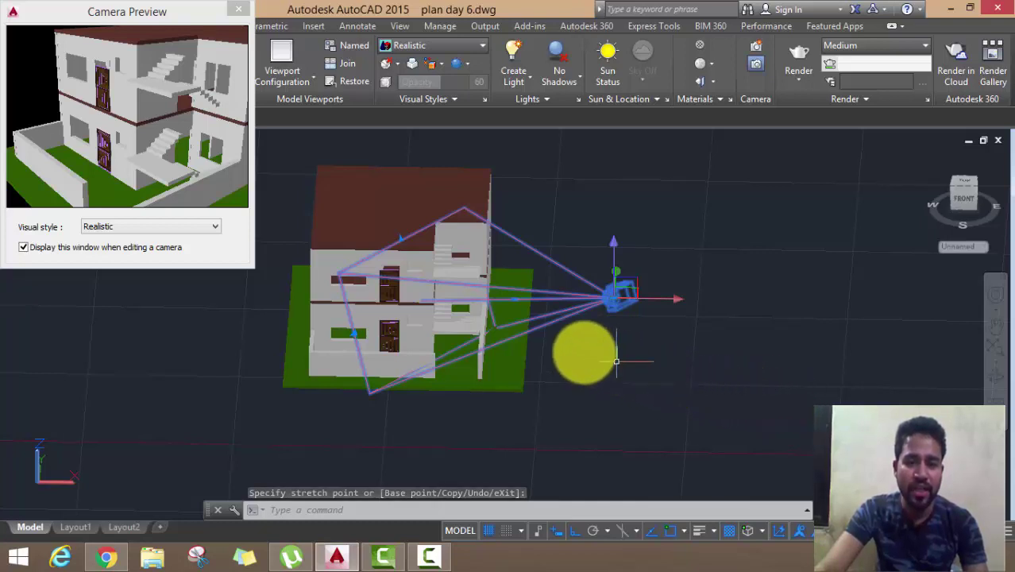
{"action": "key", "text": "Escape"}
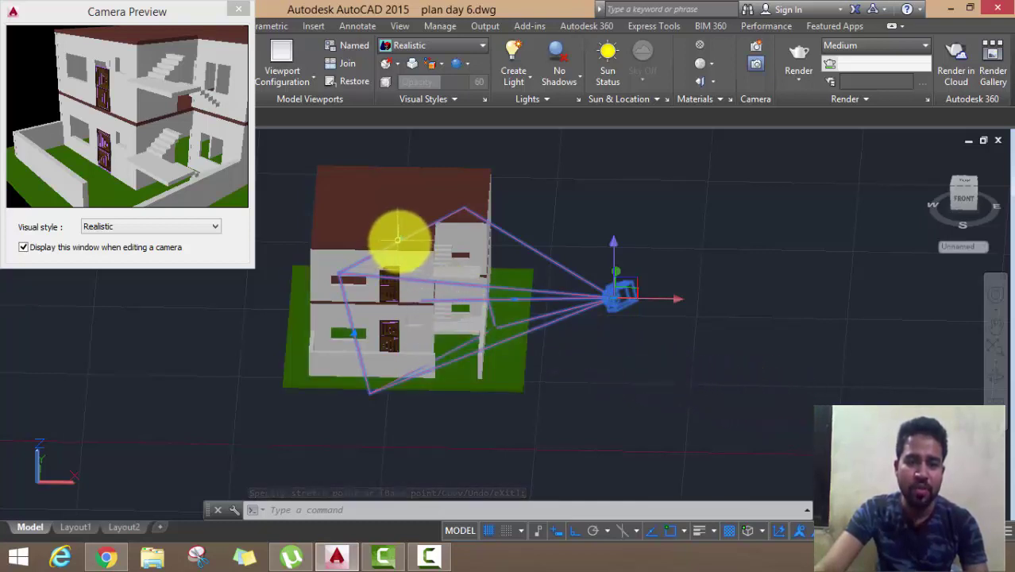
{"action": "key", "text": "Escape"}
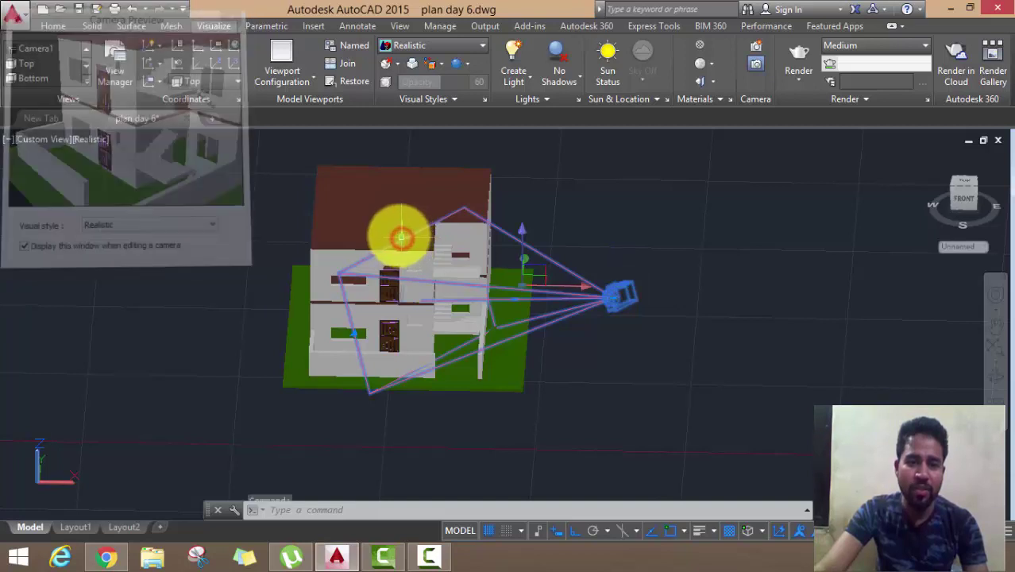
- Zoom in and out around the house, clear the selection, and reopen Camera1's Realistic preview
{"action": "scroll", "coordinate": [405, 240], "scroll_direction": "up", "scroll_amount": 2}
{"action": "scroll", "coordinate": [400, 237], "scroll_direction": "up", "scroll_amount": 2}
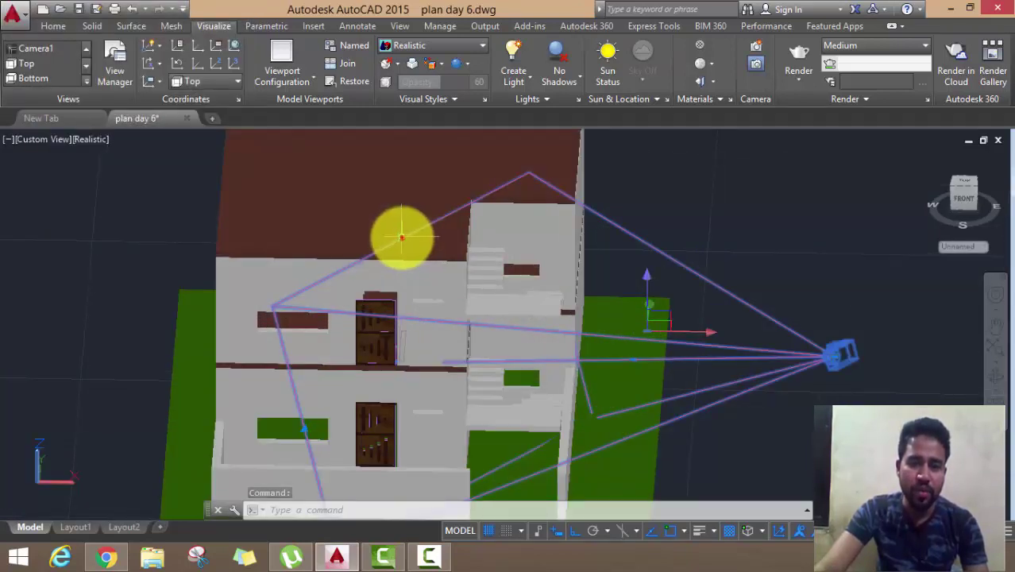
{"action": "scroll", "coordinate": [429, 290], "scroll_direction": "down", "scroll_amount": 3}
{"action": "scroll", "coordinate": [389, 262], "scroll_direction": "up", "scroll_amount": 3}
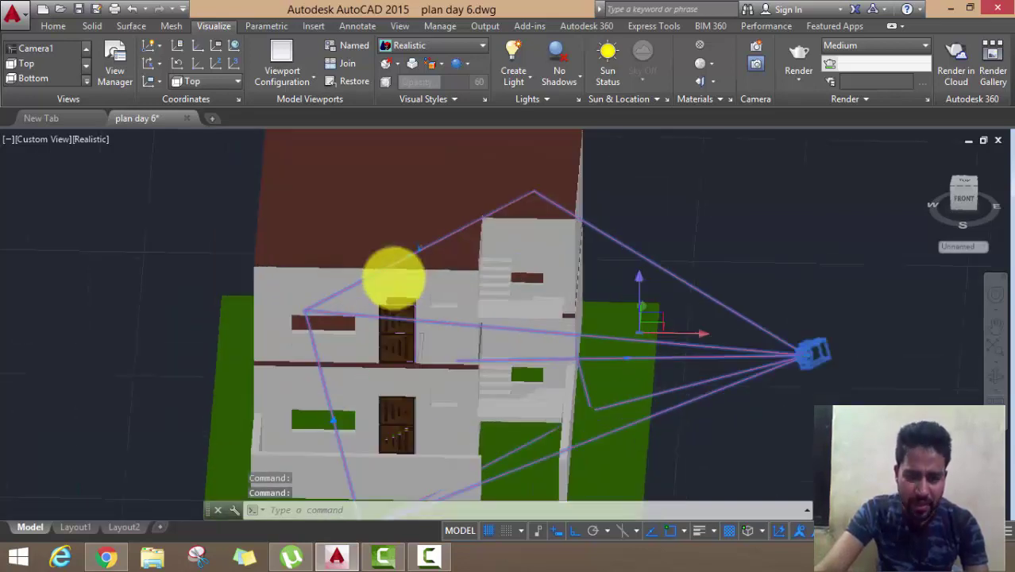
{"action": "scroll", "coordinate": [383, 310], "scroll_direction": "up", "scroll_amount": 2}
{"action": "scroll", "coordinate": [445, 262], "scroll_direction": "up", "scroll_amount": 2}
{"action": "scroll", "coordinate": [509, 222], "scroll_direction": "up", "scroll_amount": 2}
{"action": "scroll", "coordinate": [541, 200], "scroll_direction": "up", "scroll_amount": 2}
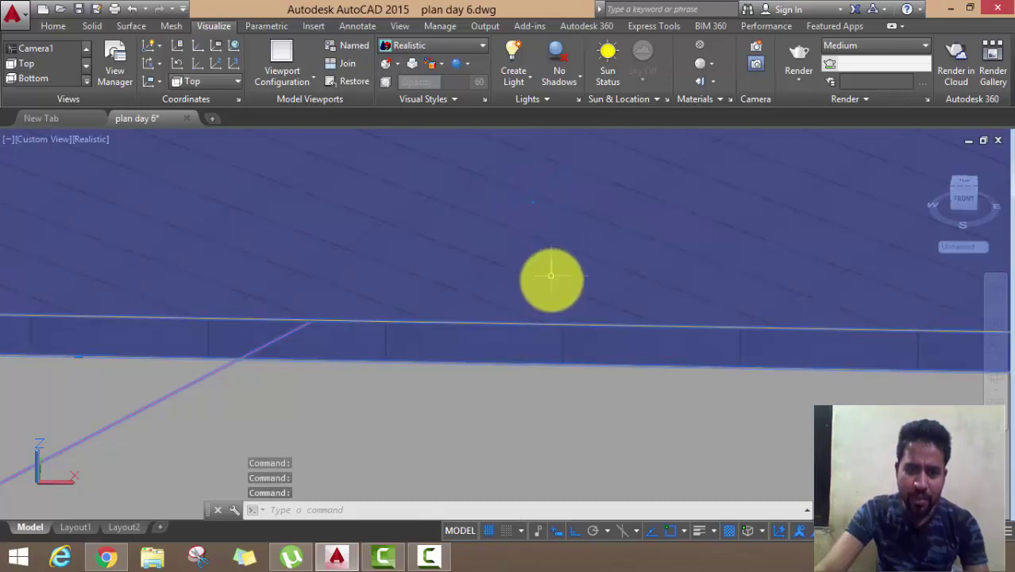
{"action": "scroll", "coordinate": [553, 277], "scroll_direction": "down", "scroll_amount": 3}
{"action": "scroll", "coordinate": [432, 159], "scroll_direction": "down", "scroll_amount": 3}
{"action": "scroll", "coordinate": [552, 282], "scroll_direction": "down", "scroll_amount": 2}
{"action": "scroll", "coordinate": [238, 314], "scroll_direction": "down", "scroll_amount": 3}
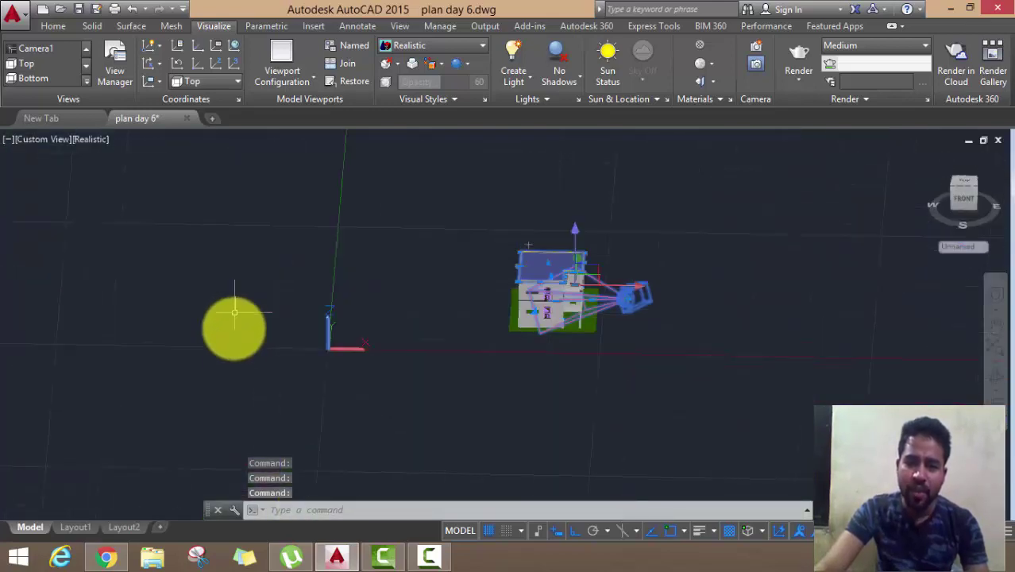
{"action": "key", "text": "Escape"}
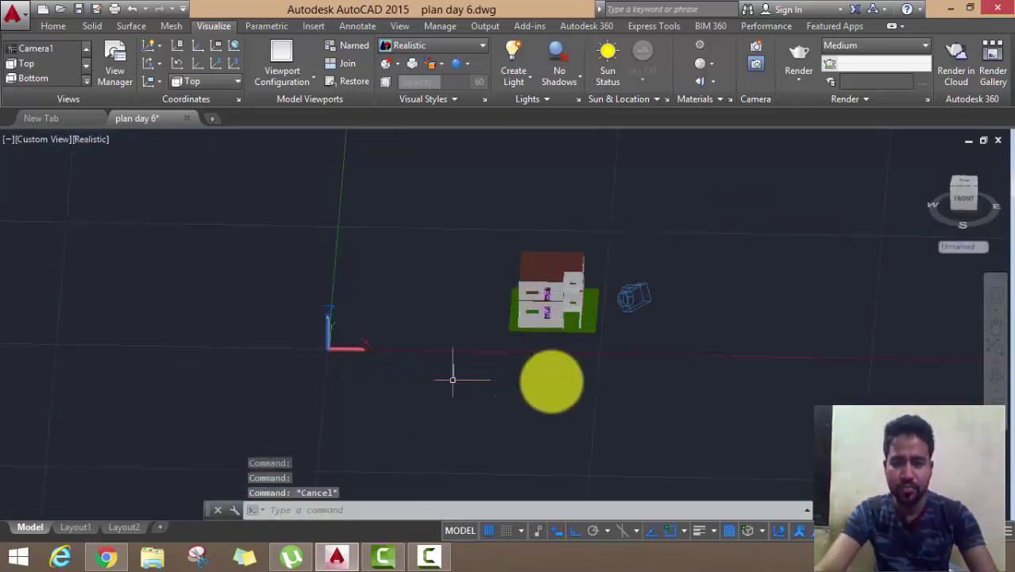
{"action": "scroll", "coordinate": [634, 297], "scroll_direction": "up", "scroll_amount": 3}
- Reselect Camera1 and widen its field of view with the Lens length/FOV grip
{"action": "left_click", "coordinate": [619, 303]}
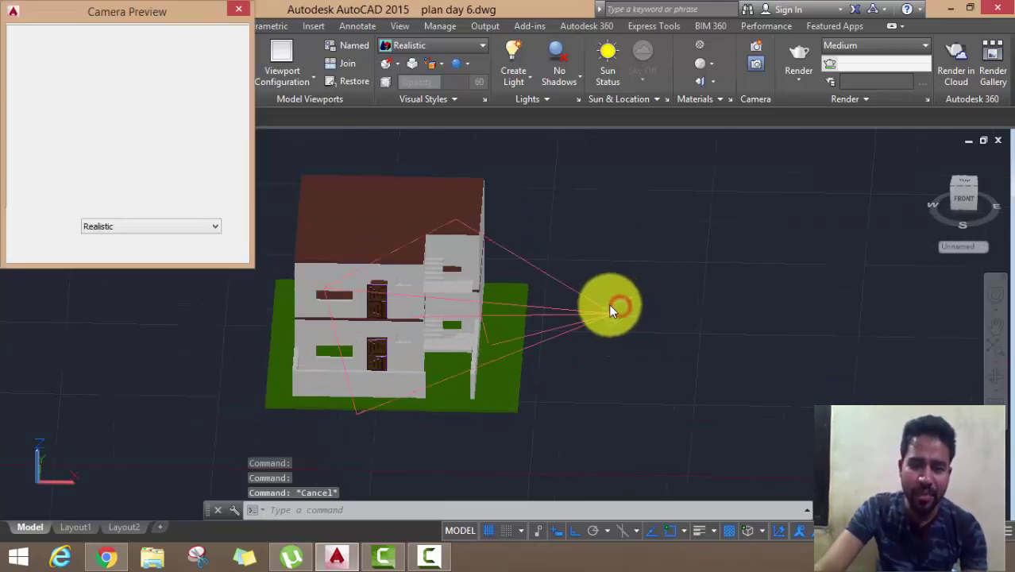
{"action": "left_click", "coordinate": [391, 251]}
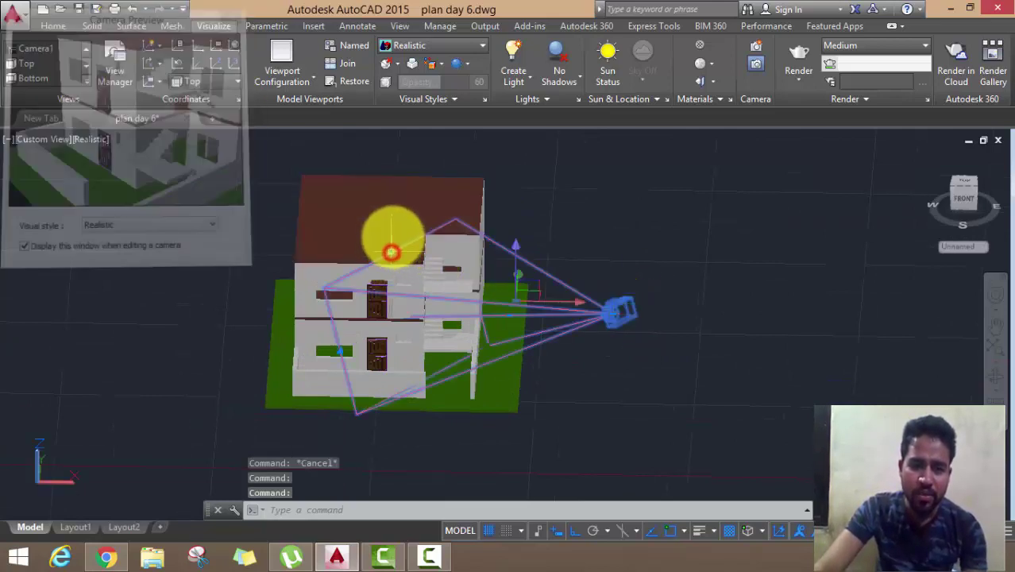
{"action": "left_click", "coordinate": [389, 249]}
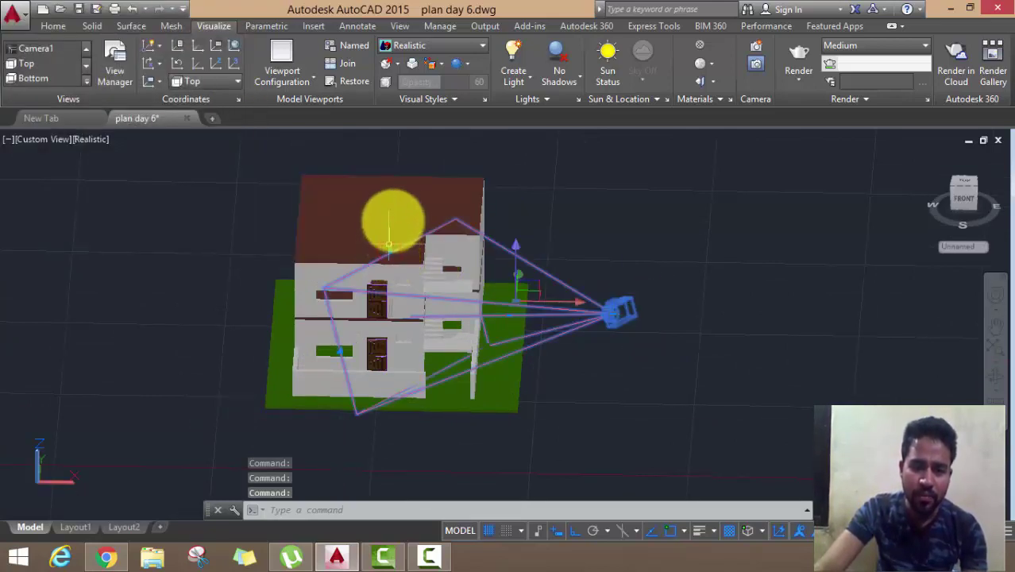
{"action": "key", "text": "Escape"}
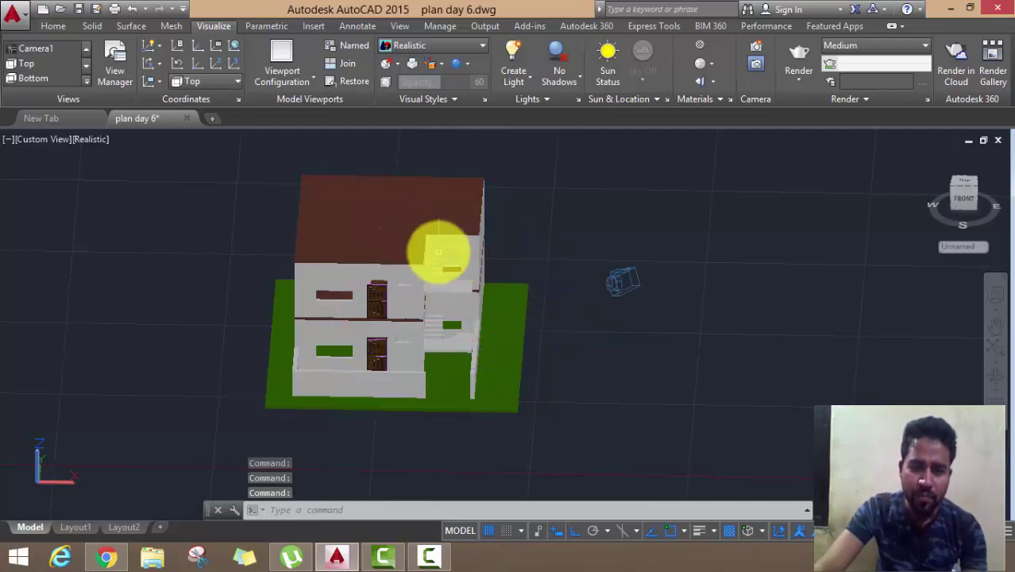
{"action": "left_click", "coordinate": [619, 282]}
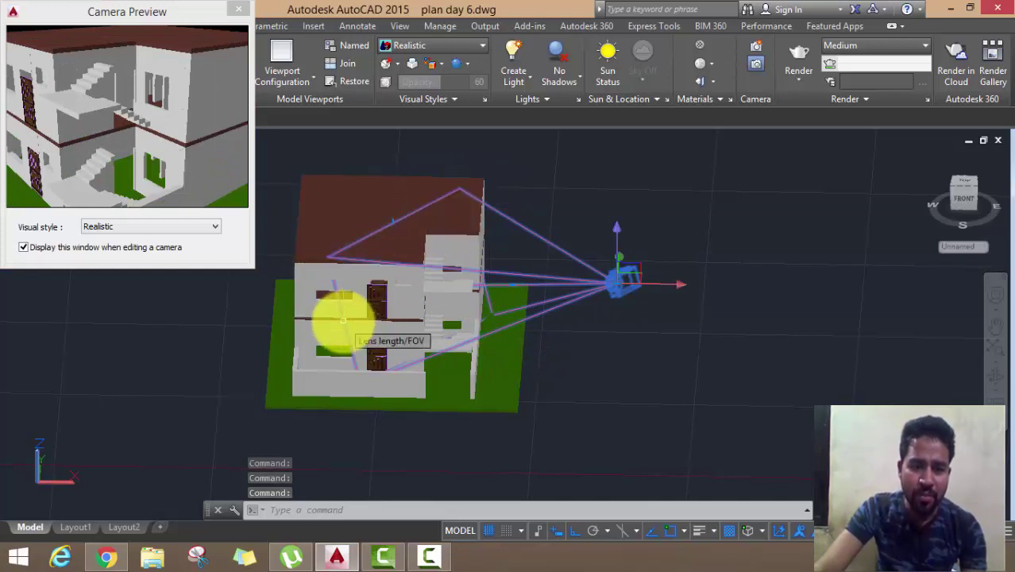
{"action": "left_click", "coordinate": [342, 319]}
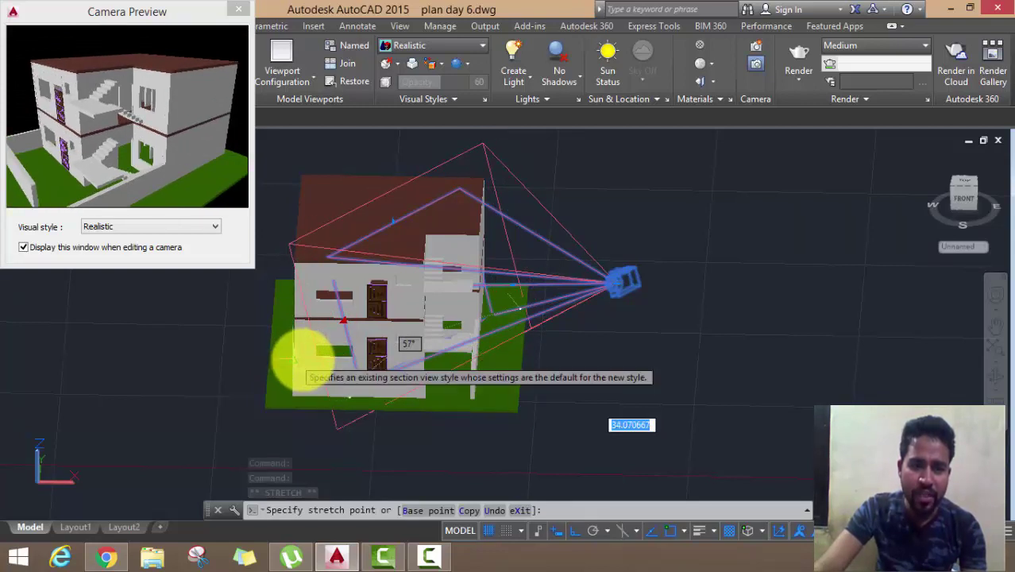
{"action": "left_click", "coordinate": [303, 360]}
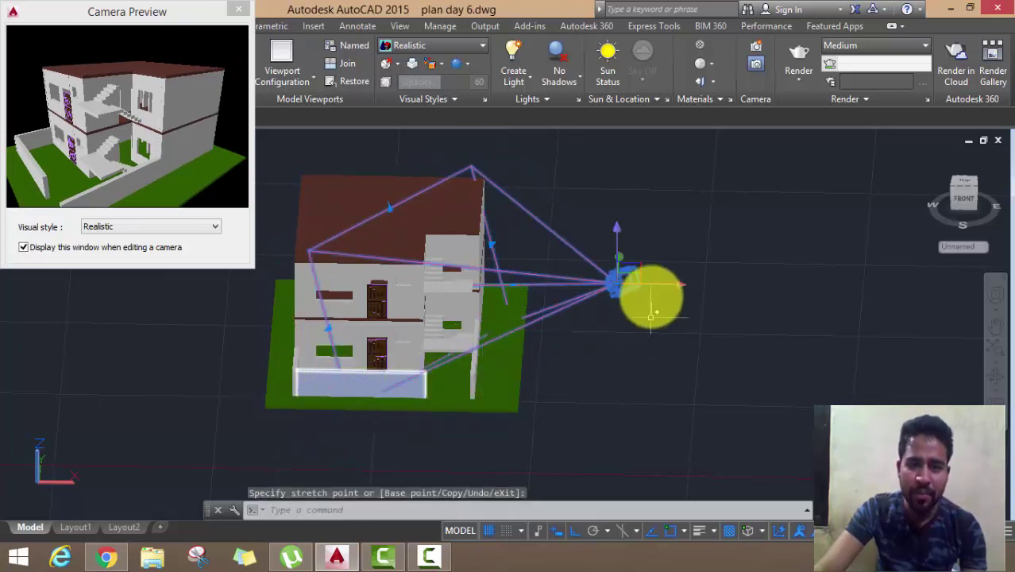
- Move Camera1 lower and closer to the house front, then close its preview and deselect it
{"action": "left_click", "coordinate": [617, 235]}
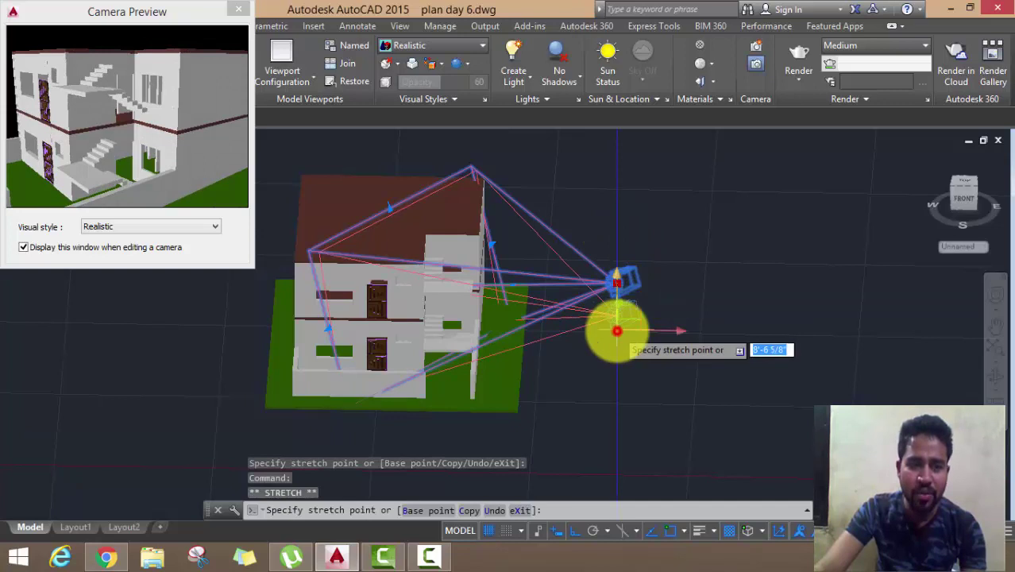
{"action": "left_click", "coordinate": [618, 330]}
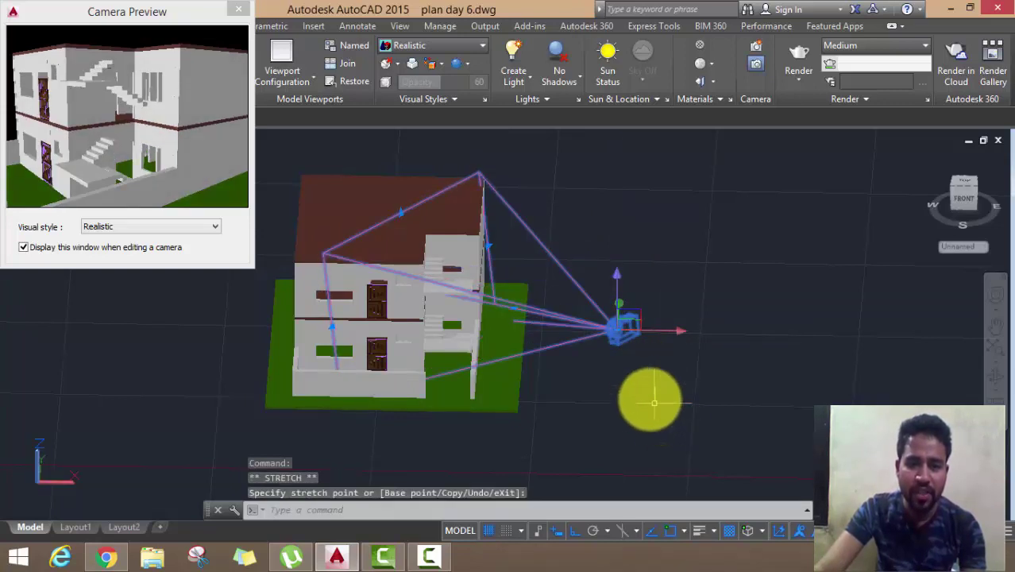
{"action": "left_click", "coordinate": [619, 329]}
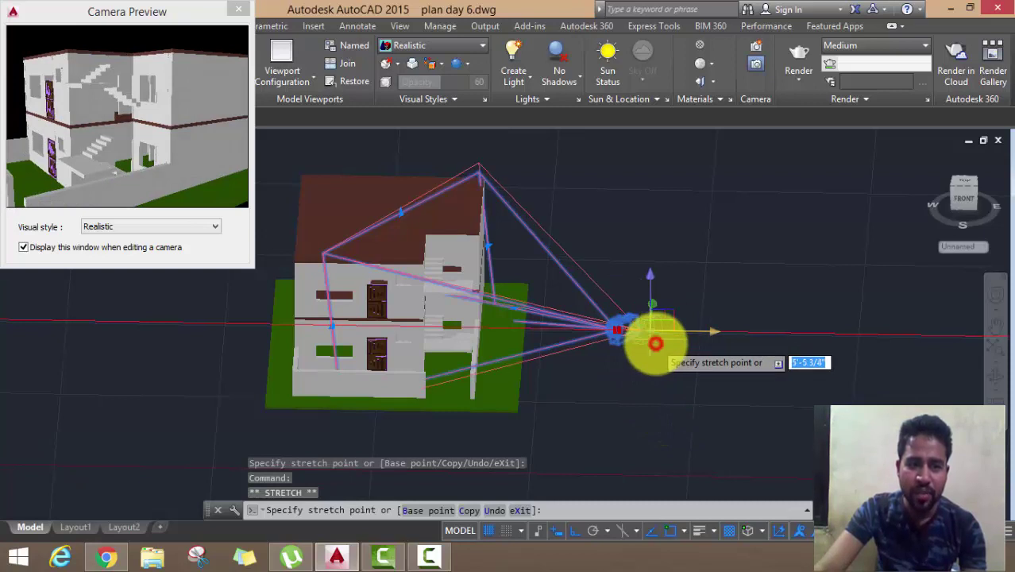
{"action": "left_click", "coordinate": [645, 450]}
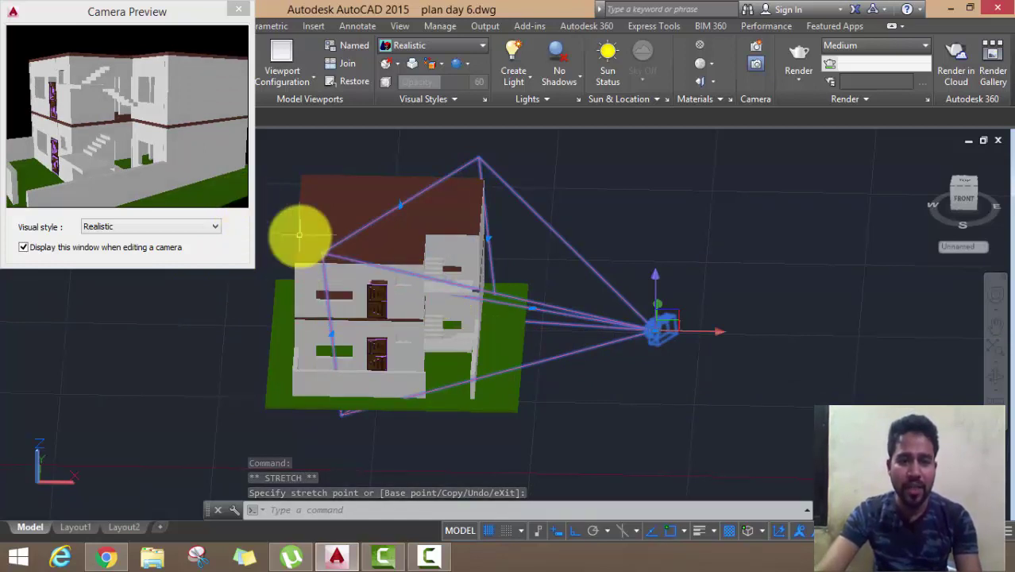
{"action": "left_click", "coordinate": [240, 10]}
{"action": "key", "text": "Escape"}
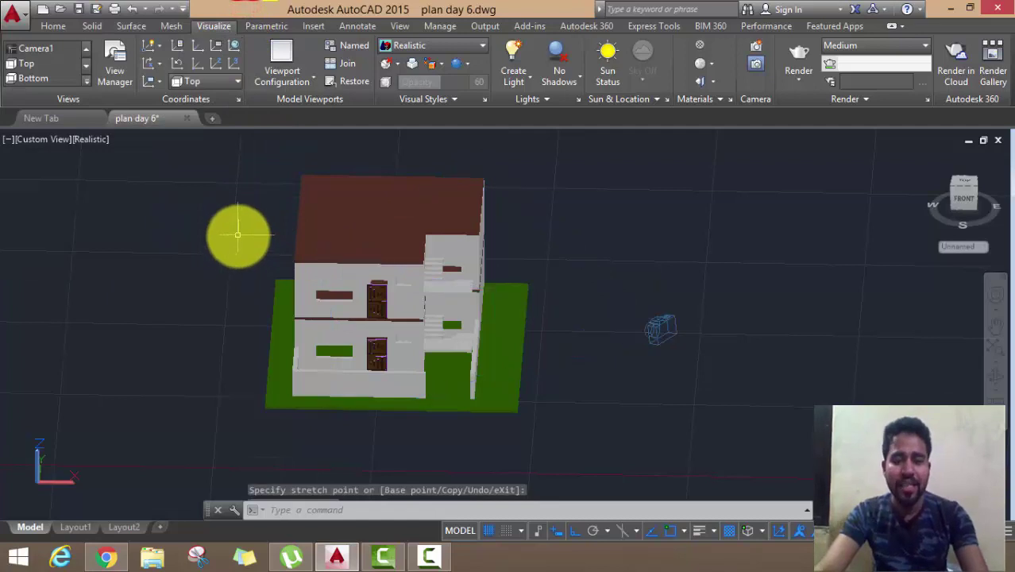
{"action": "left_click", "coordinate": [652, 328]}
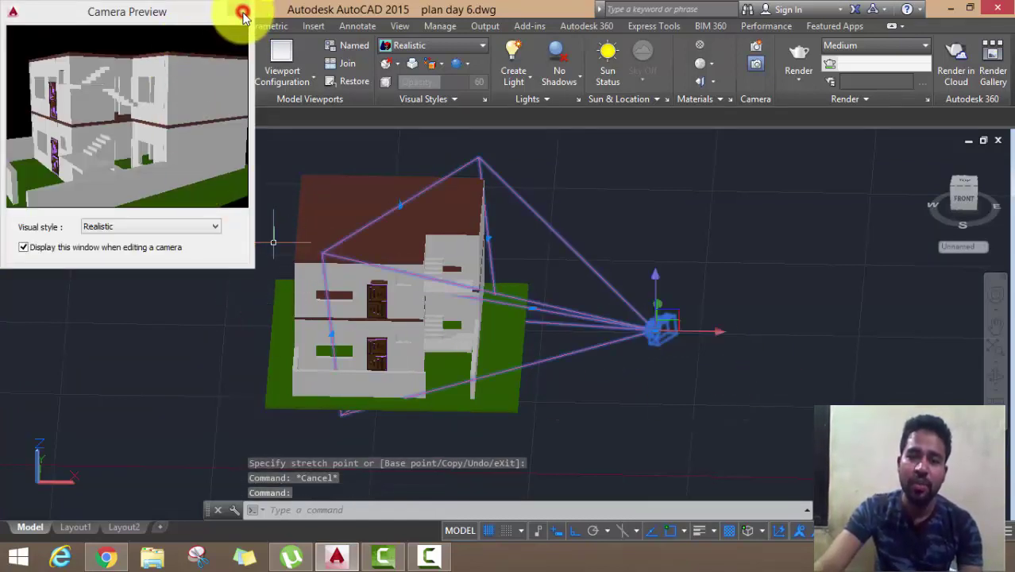
{"action": "left_click", "coordinate": [243, 13]}
{"action": "key", "text": "Escape"}
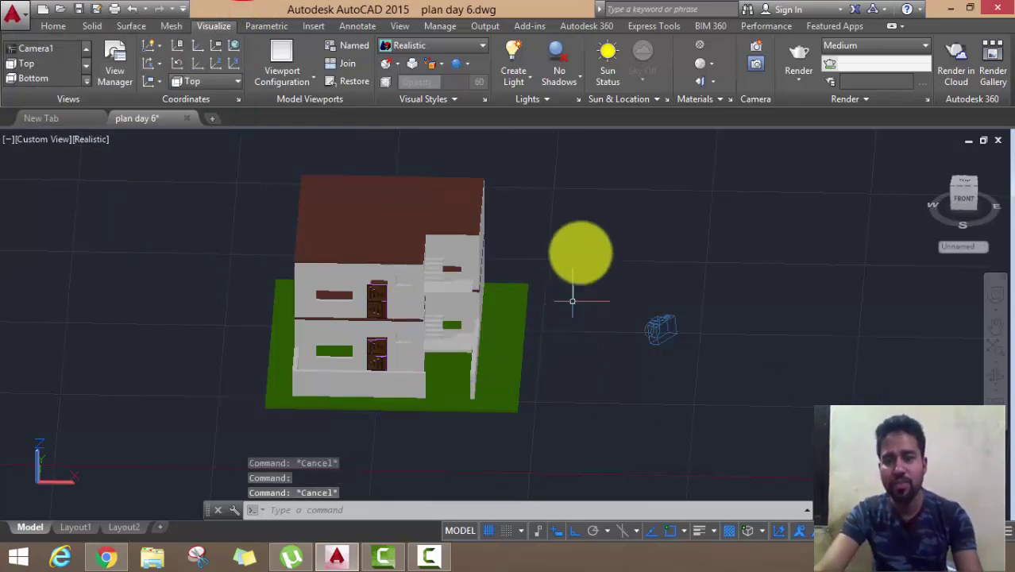
- Place Camera2 at the lower left of the house, aimed at the house front
{"action": "left_click", "coordinate": [514, 54]}
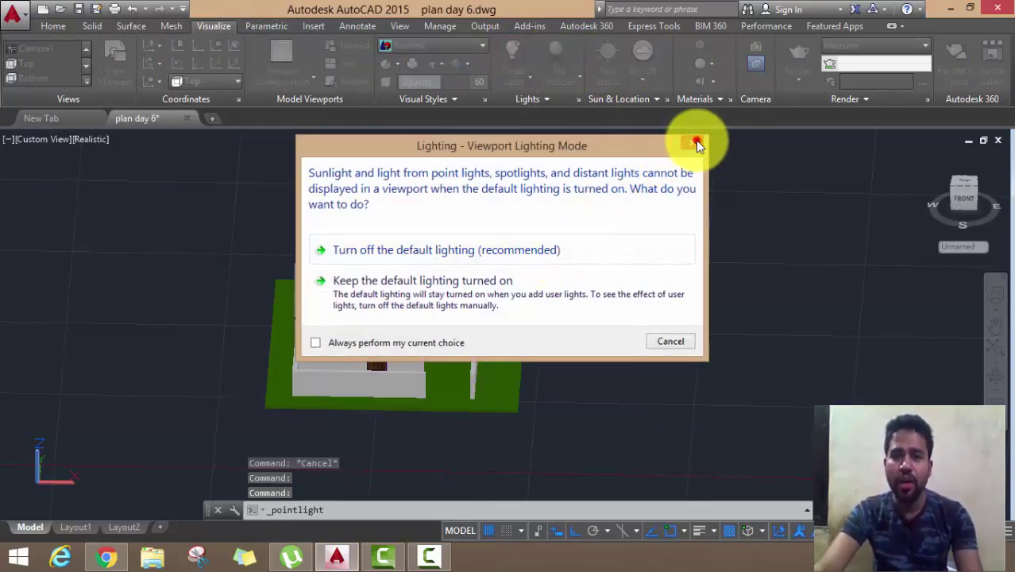
{"action": "left_click", "coordinate": [694, 143]}
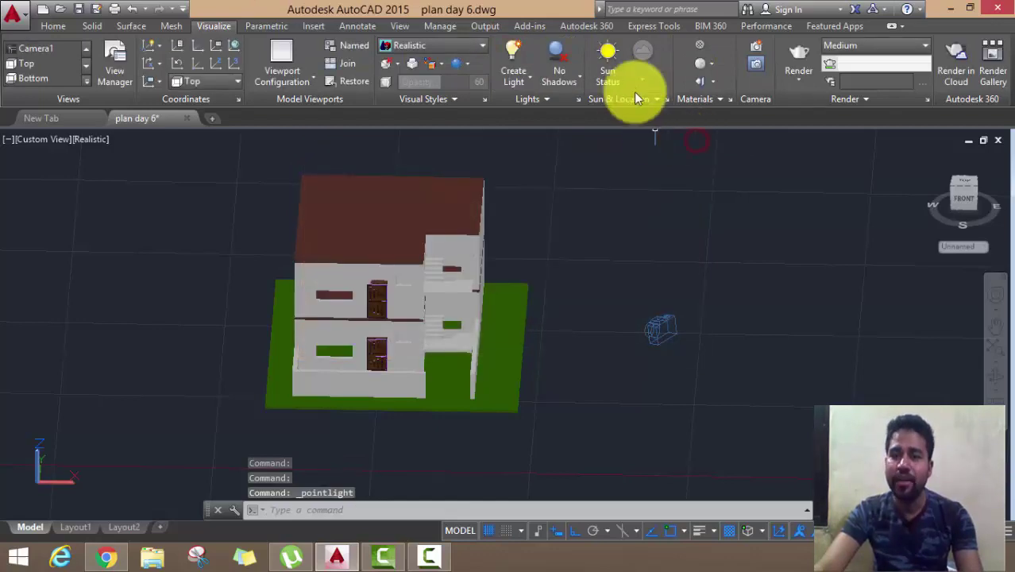
{"action": "left_click", "coordinate": [756, 50]}
{"action": "middle_click_drag", "start_coordinate": [548, 269], "coordinate": [579, 211]}
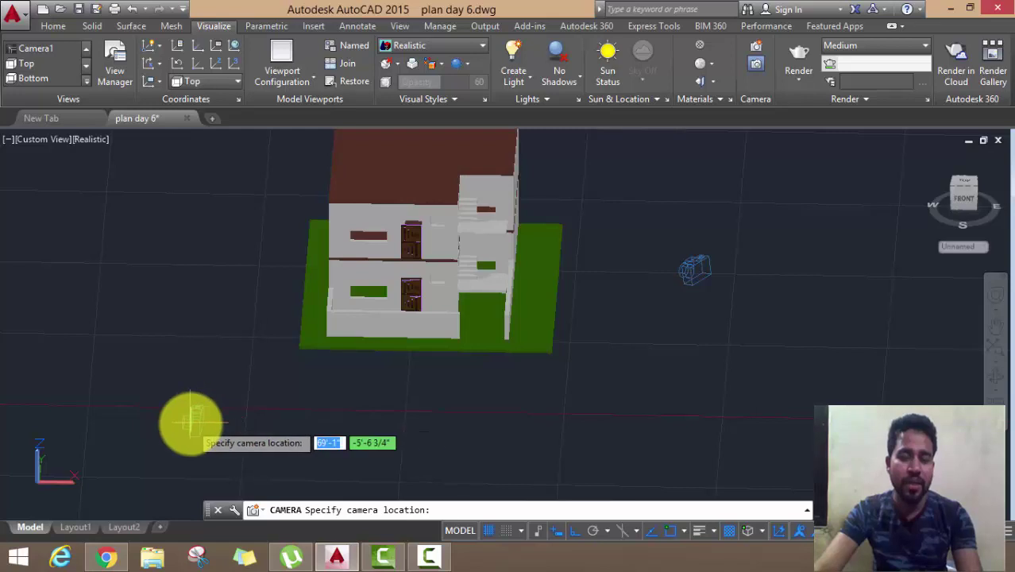
{"action": "left_click", "coordinate": [192, 421]}
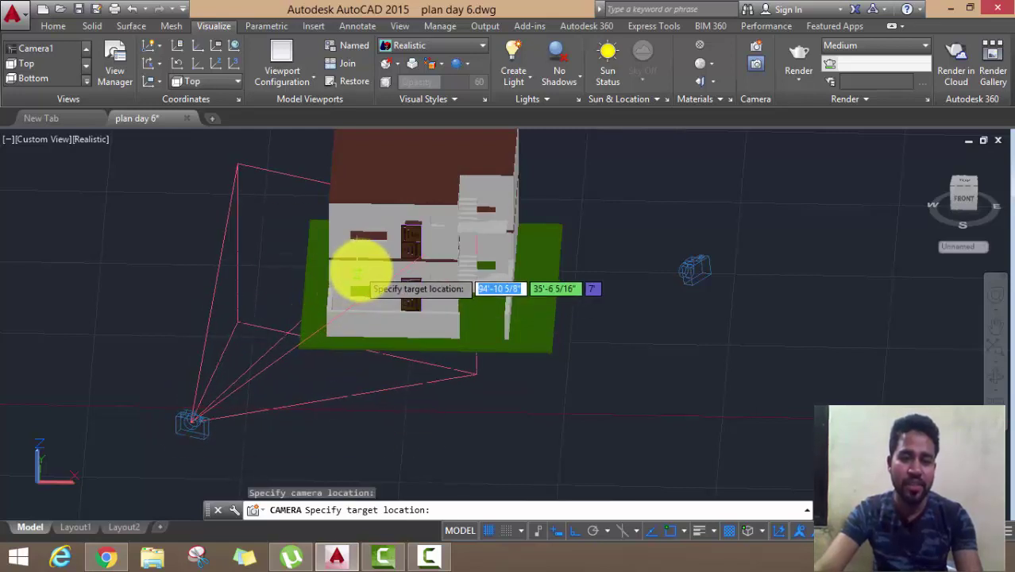
{"action": "left_click", "coordinate": [364, 273]}
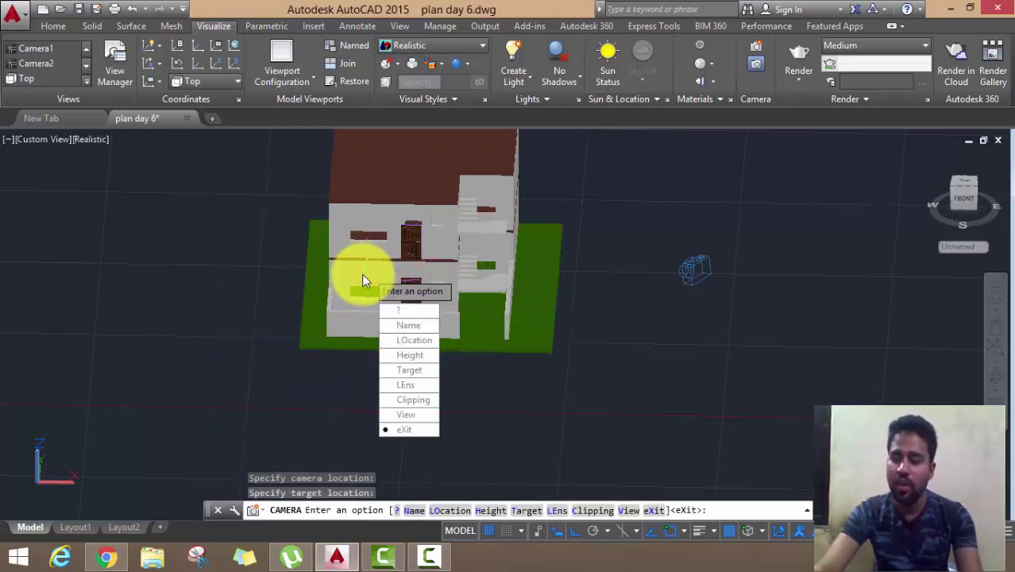
{"action": "key", "text": "Return"}
{"action": "left_click", "coordinate": [199, 421]}
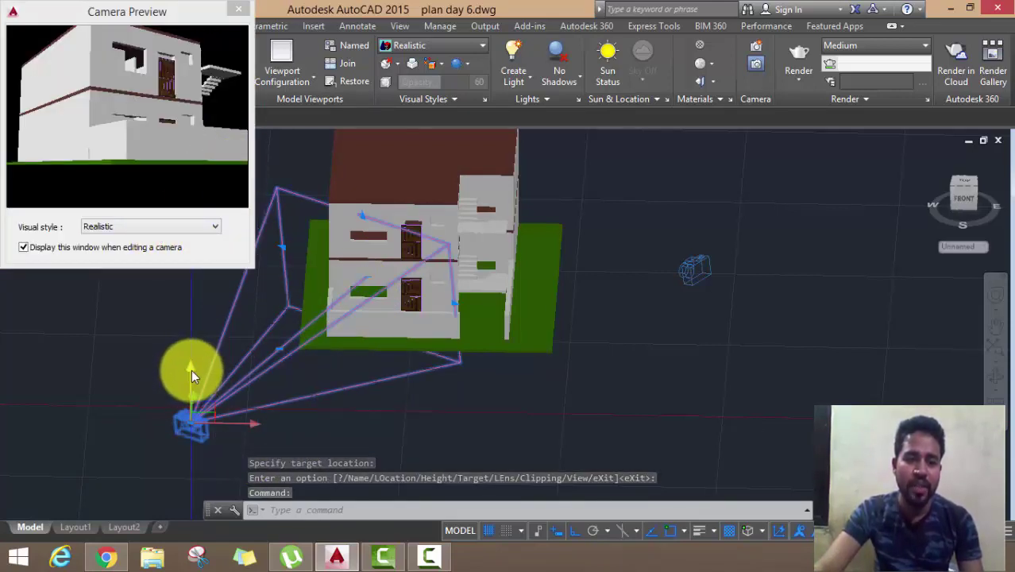
- Move Camera2 higher and farther left of the house, then close its preview
{"action": "left_click", "coordinate": [190, 423]}
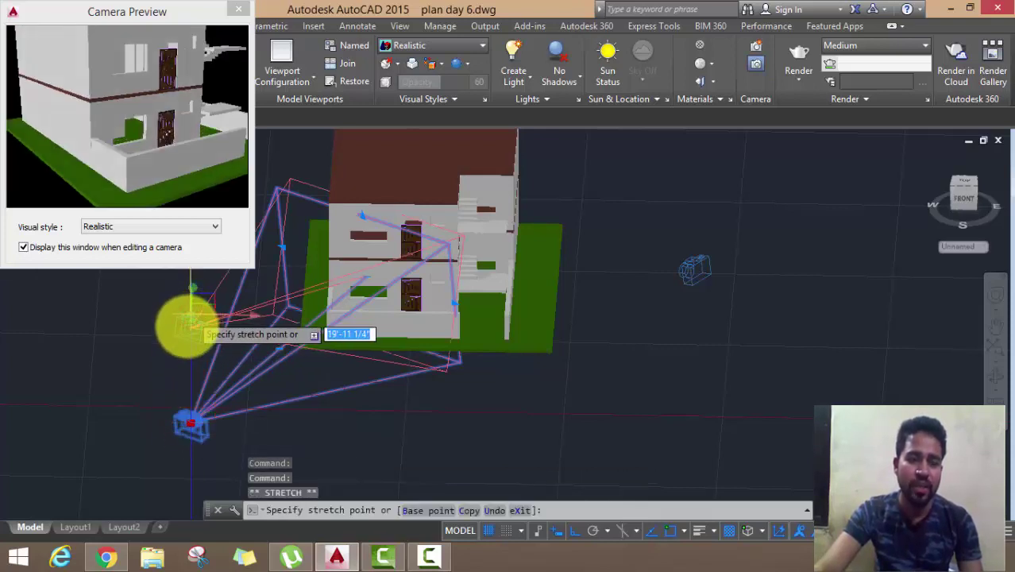
{"action": "left_click", "coordinate": [190, 315]}
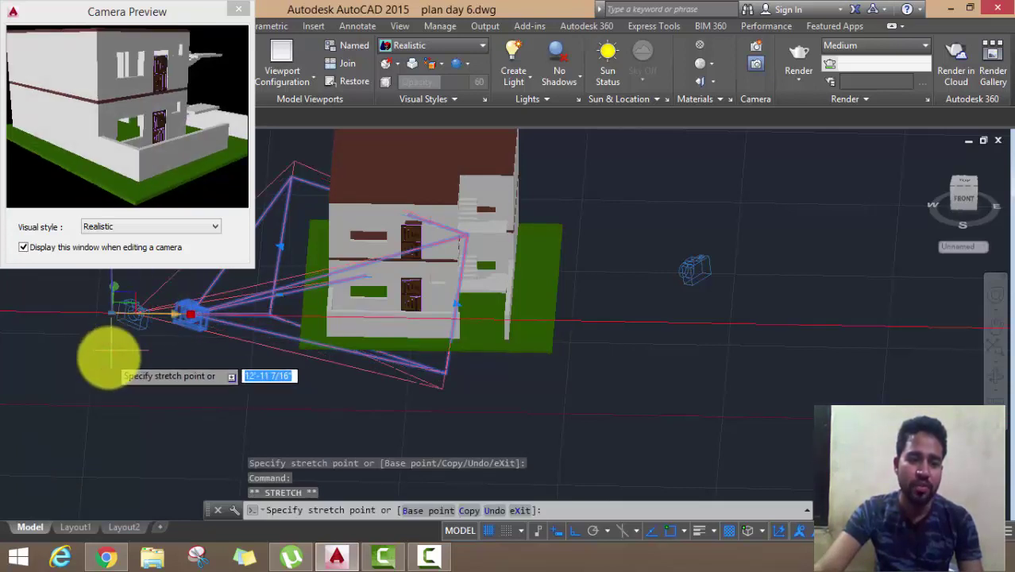
{"action": "left_click", "coordinate": [143, 375]}
{"action": "middle_click_drag", "start_coordinate": [161, 393], "coordinate": [187, 457]}
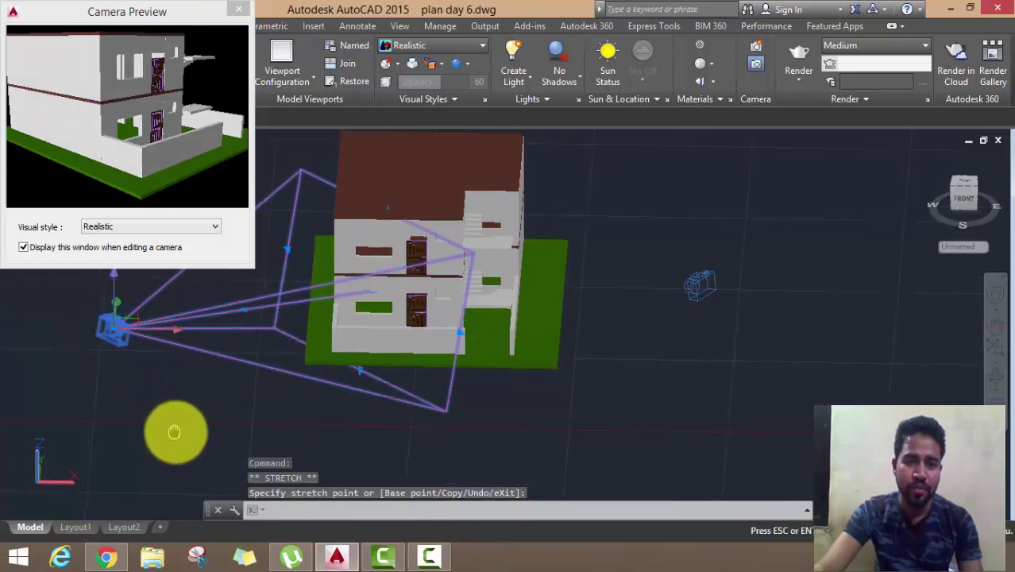
{"action": "key", "text": "Escape"}
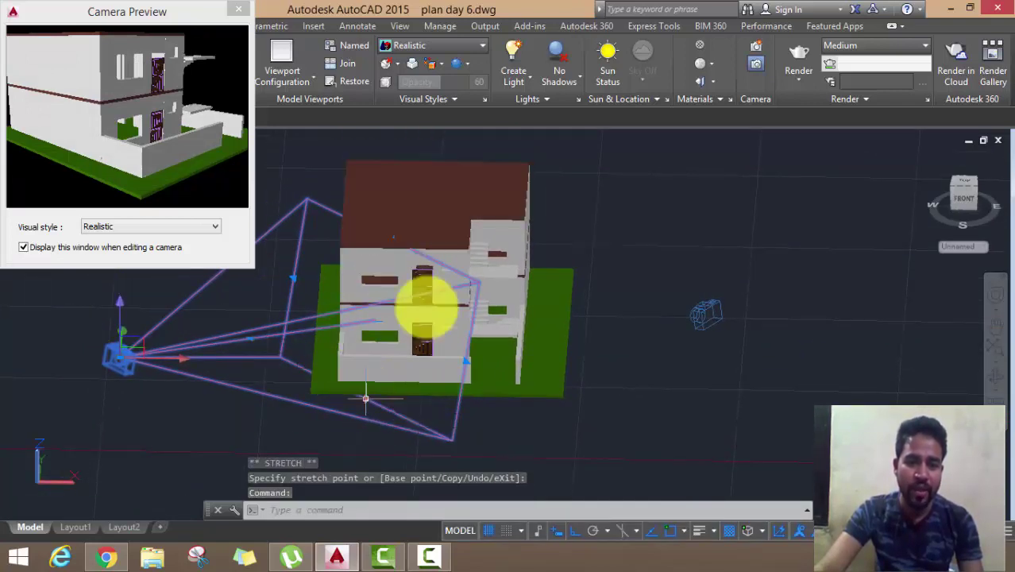
{"action": "scroll", "coordinate": [394, 235], "scroll_direction": "up", "scroll_amount": 2}
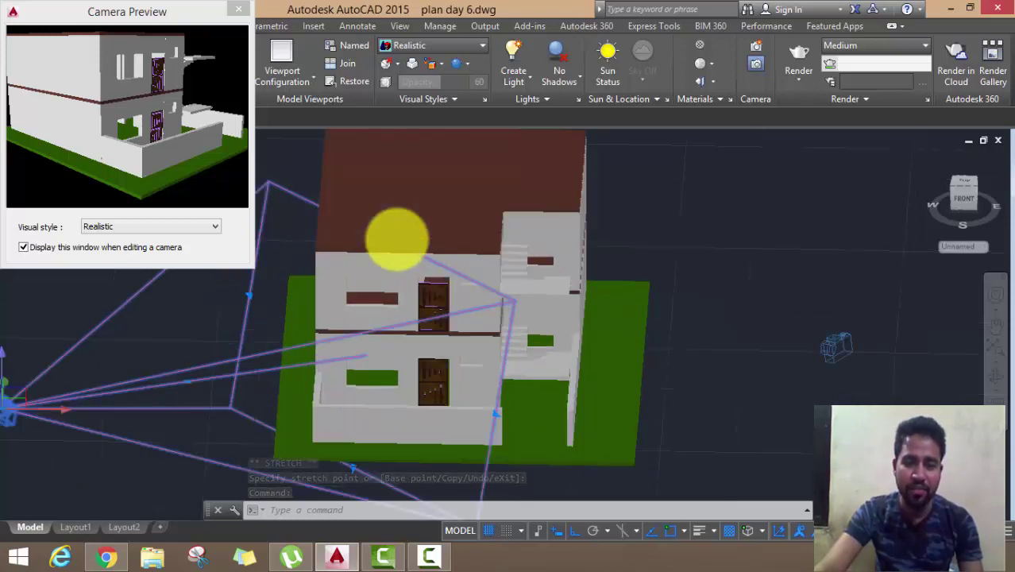
{"action": "scroll", "coordinate": [393, 236], "scroll_direction": "up", "scroll_amount": 2}
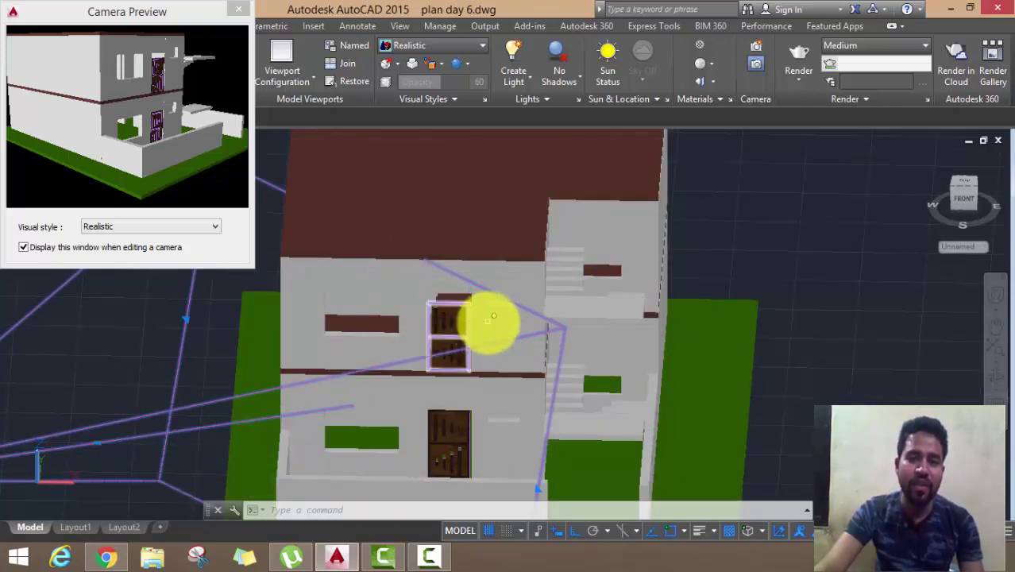
{"action": "scroll", "coordinate": [487, 317], "scroll_direction": "down", "scroll_amount": 3}
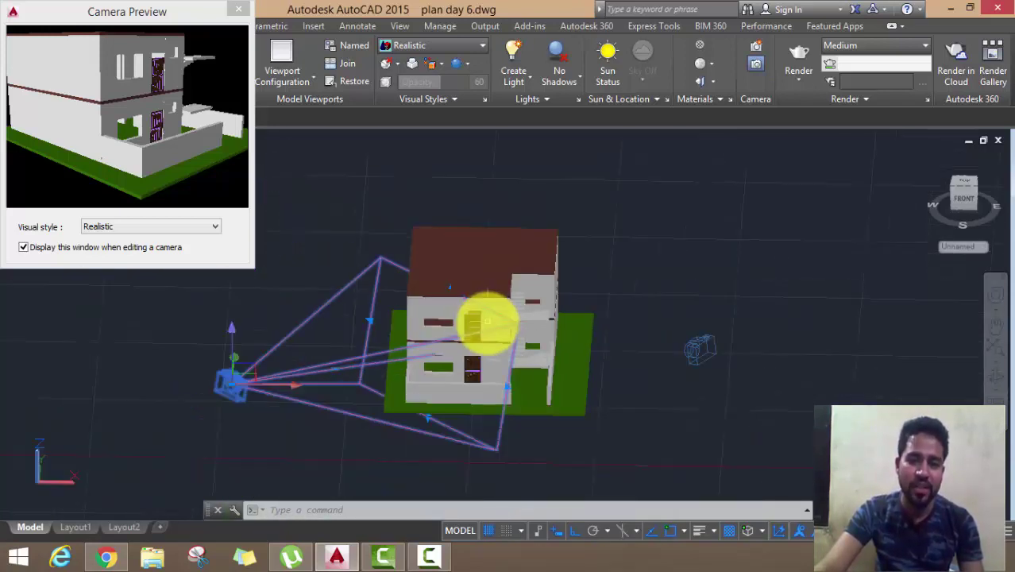
{"action": "left_click", "coordinate": [239, 11]}
- In 2D Wireframe, adjust Camera2's field of view, then return the viewport to Realistic
{"action": "left_click", "coordinate": [82, 137]}
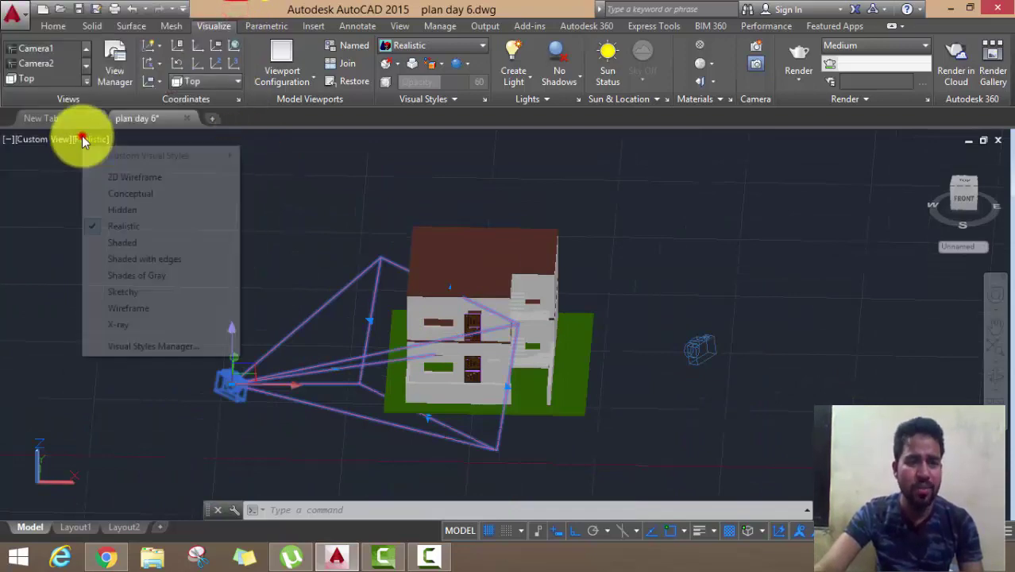
{"action": "left_click", "coordinate": [113, 179]}
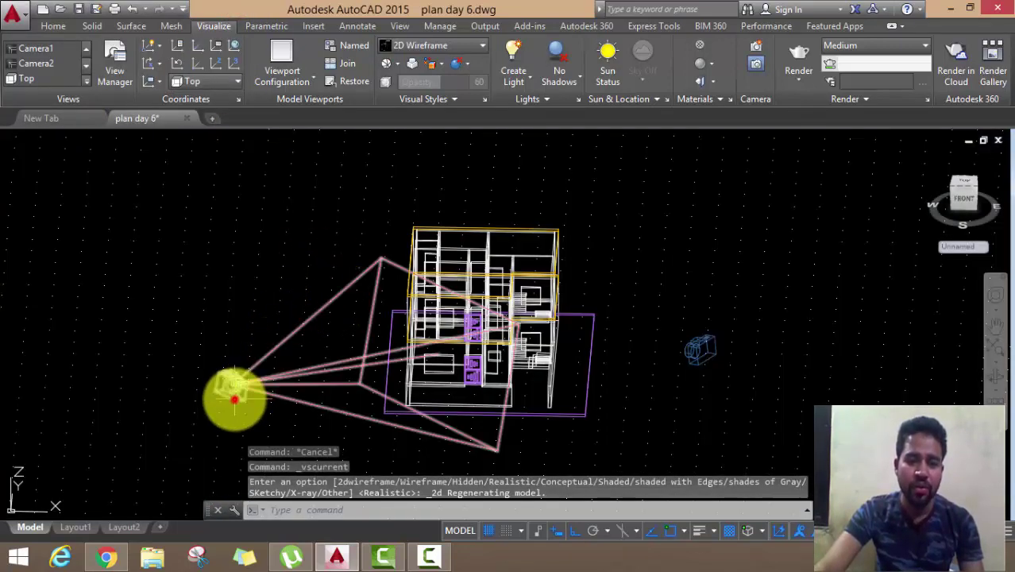
{"action": "left_click", "coordinate": [235, 397]}
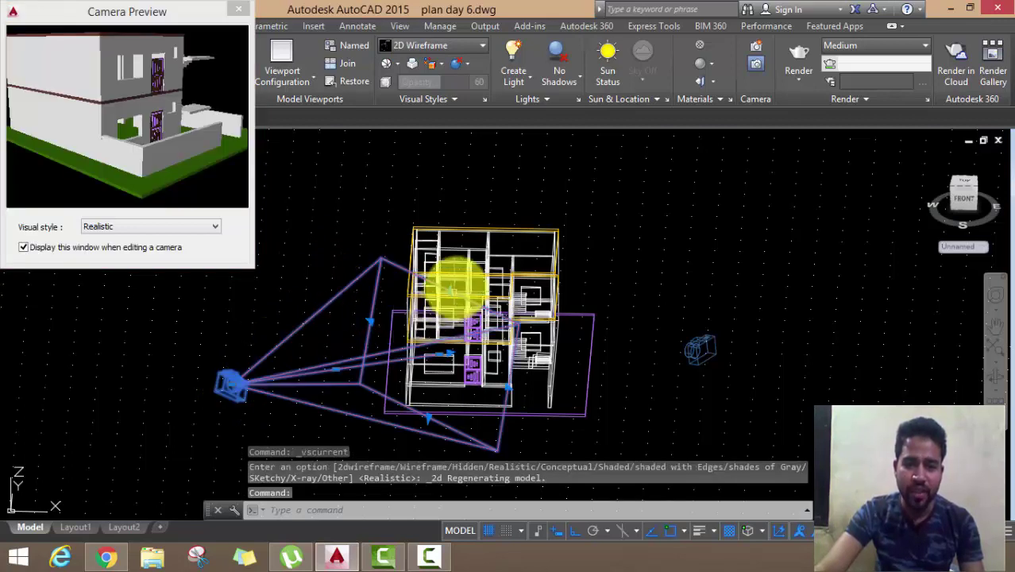
{"action": "left_click", "coordinate": [450, 289]}
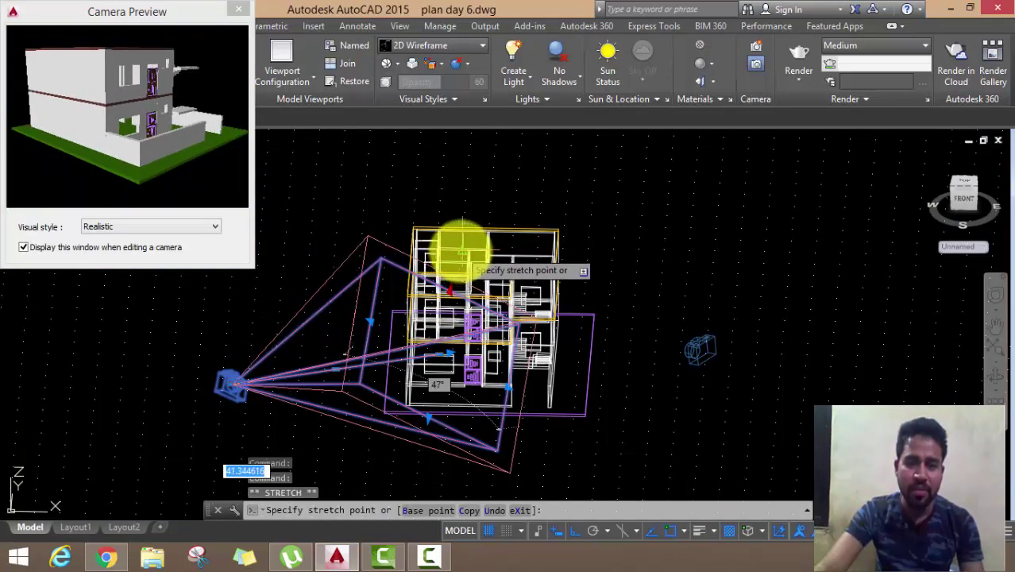
{"action": "left_click", "coordinate": [462, 250]}
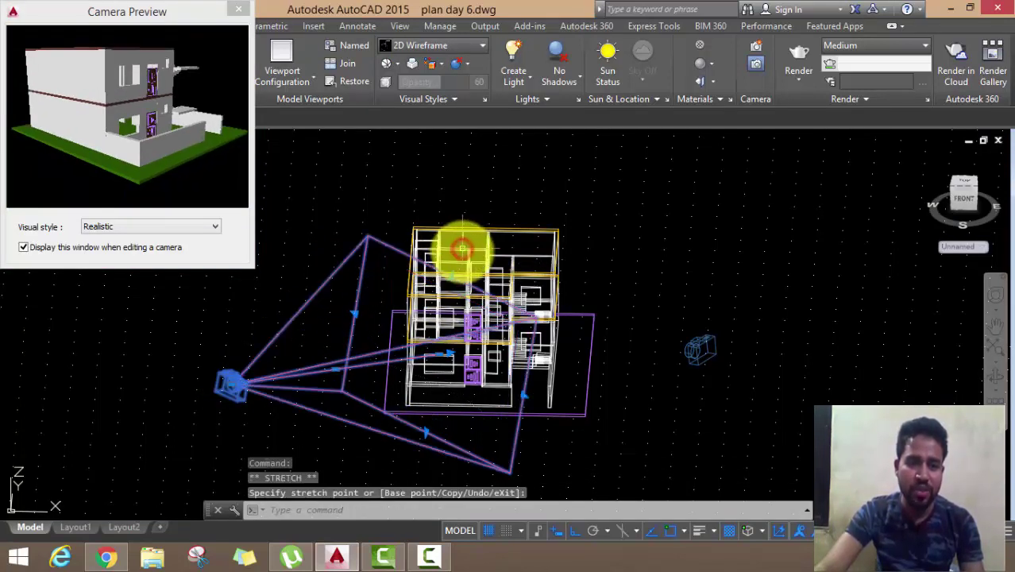
{"action": "left_click", "coordinate": [239, 10]}
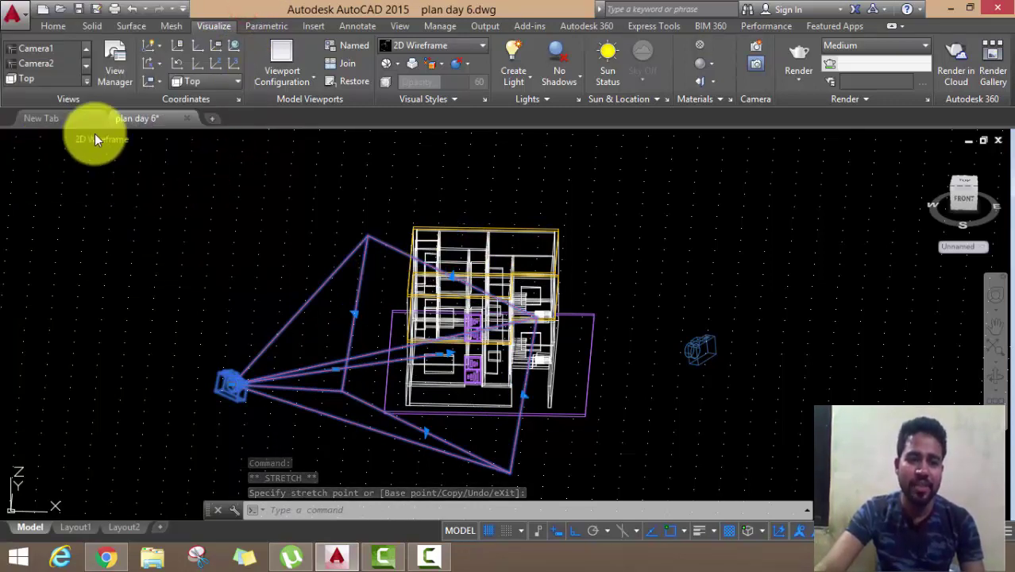
{"action": "left_click", "coordinate": [93, 136]}
{"action": "left_click", "coordinate": [129, 228]}
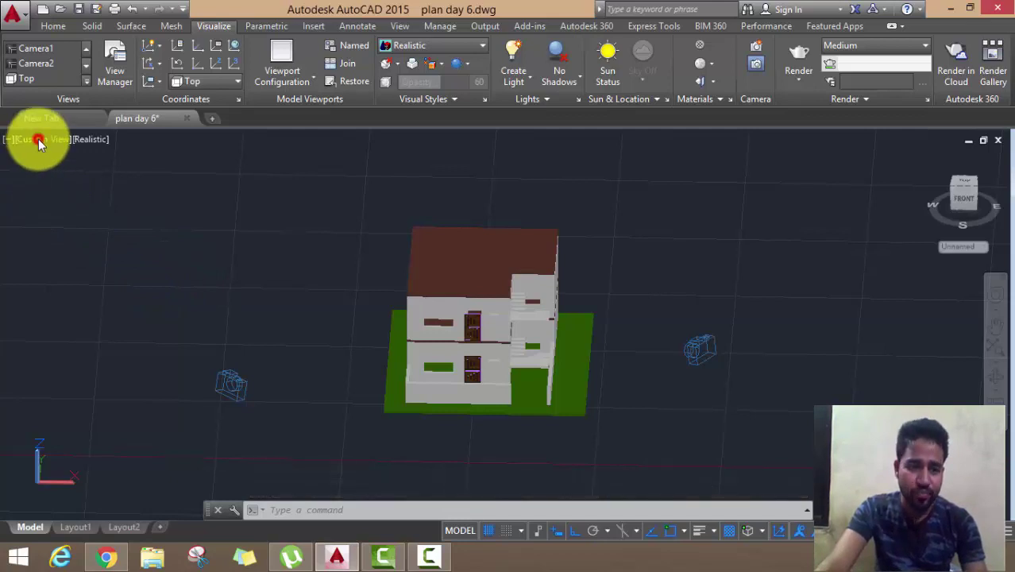
- View the house through Camera1, render it at 640 x 480 Medium, and close the render window
{"action": "left_click", "coordinate": [38, 139]}
{"action": "mouse_move", "coordinate": [105, 156]}
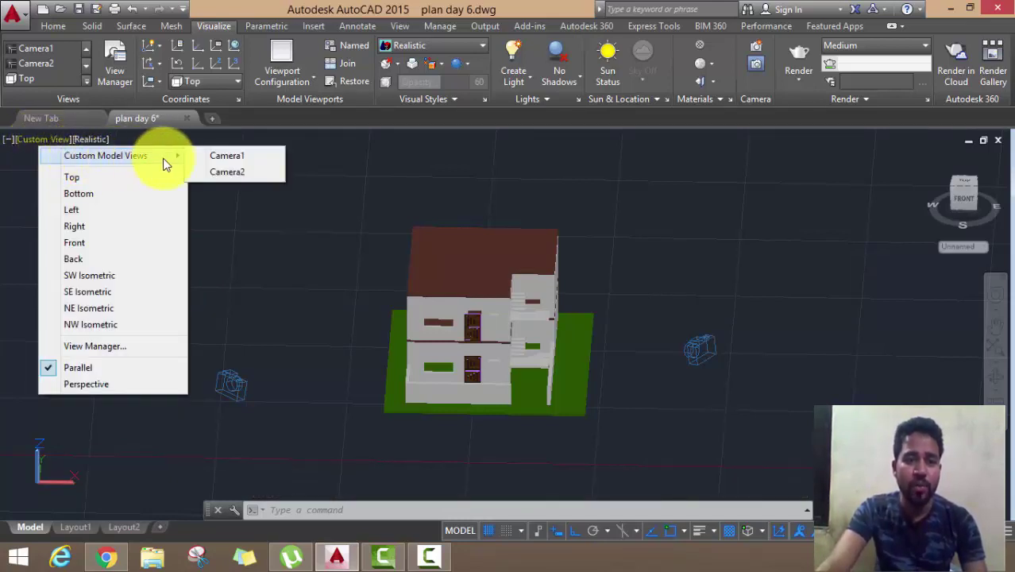
{"action": "left_click", "coordinate": [223, 158]}
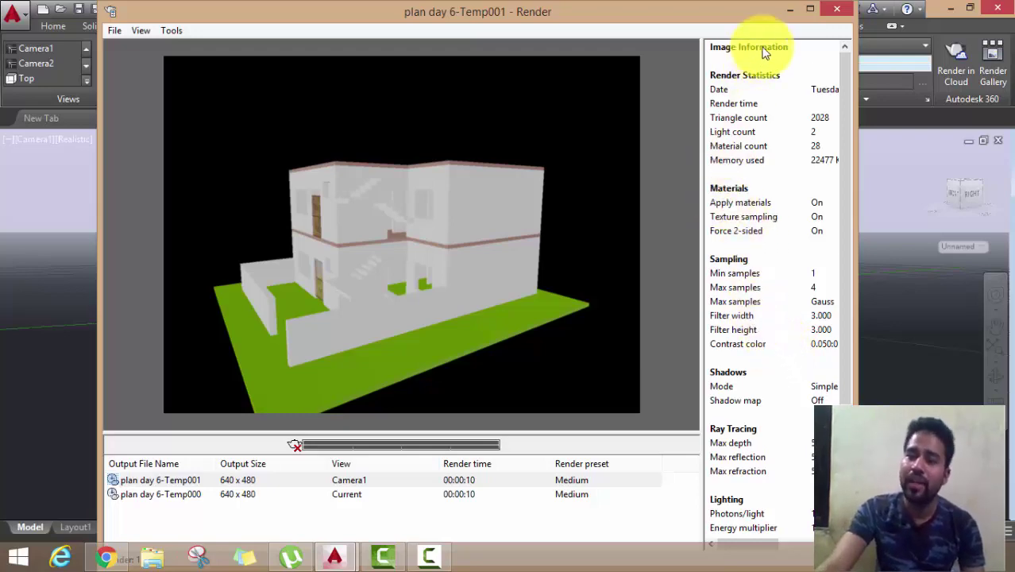
{"action": "left_click", "coordinate": [831, 10]}
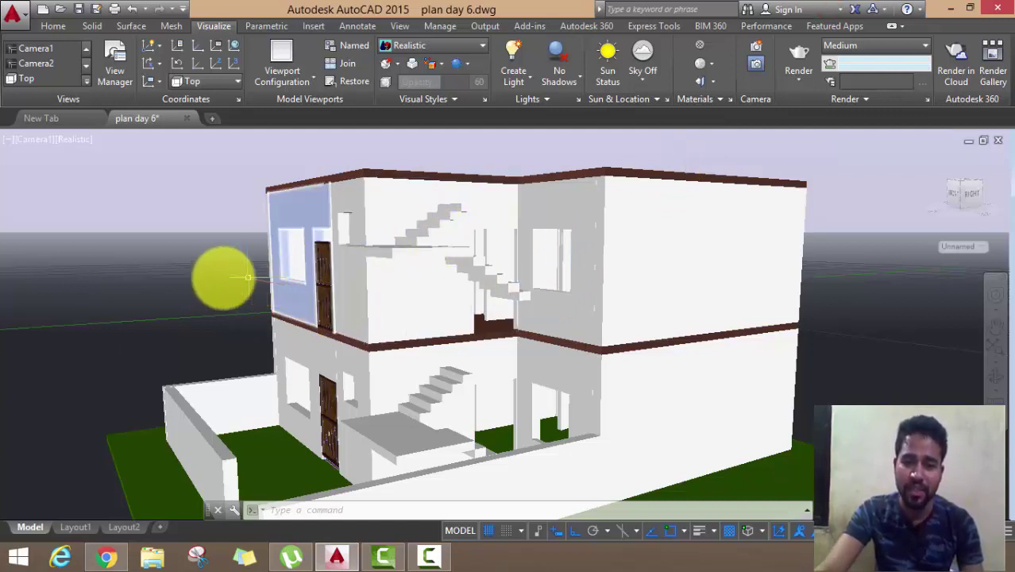
- Switch the viewport to the Top view, go through 2D Wireframe back to Realistic, and pan slightly left
{"action": "left_click", "coordinate": [39, 141]}
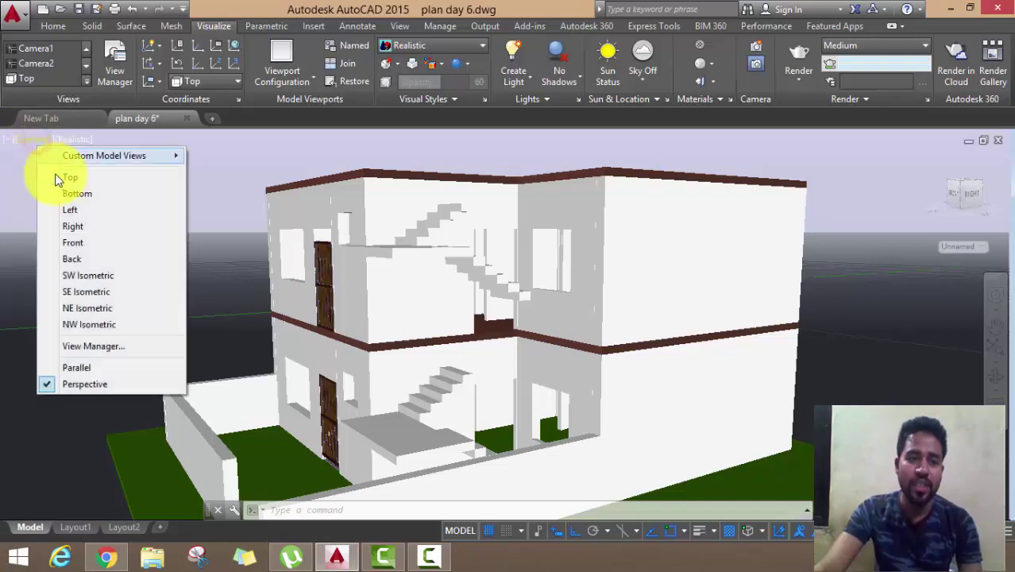
{"action": "left_click", "coordinate": [57, 176]}
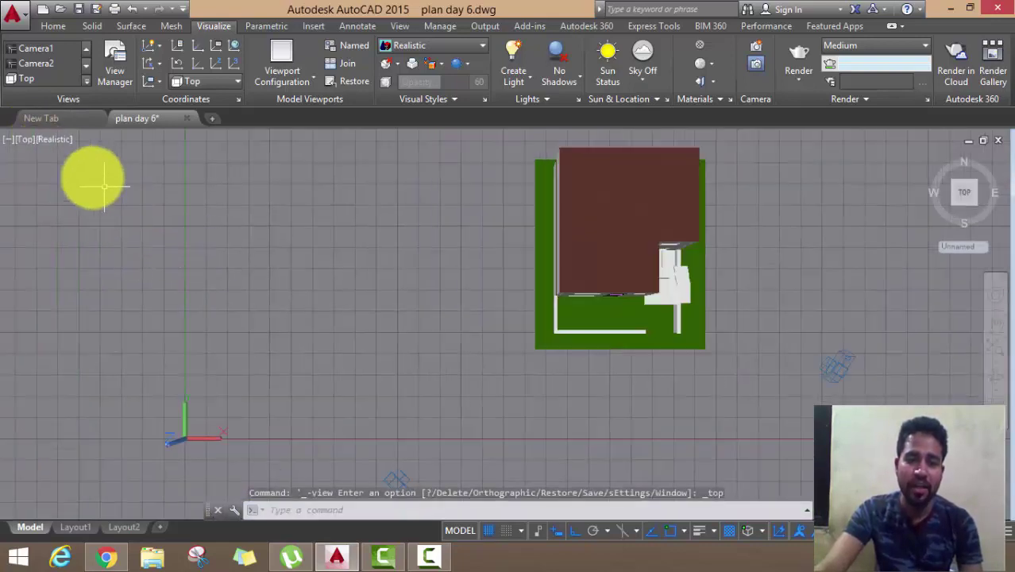
{"action": "left_click", "coordinate": [56, 139]}
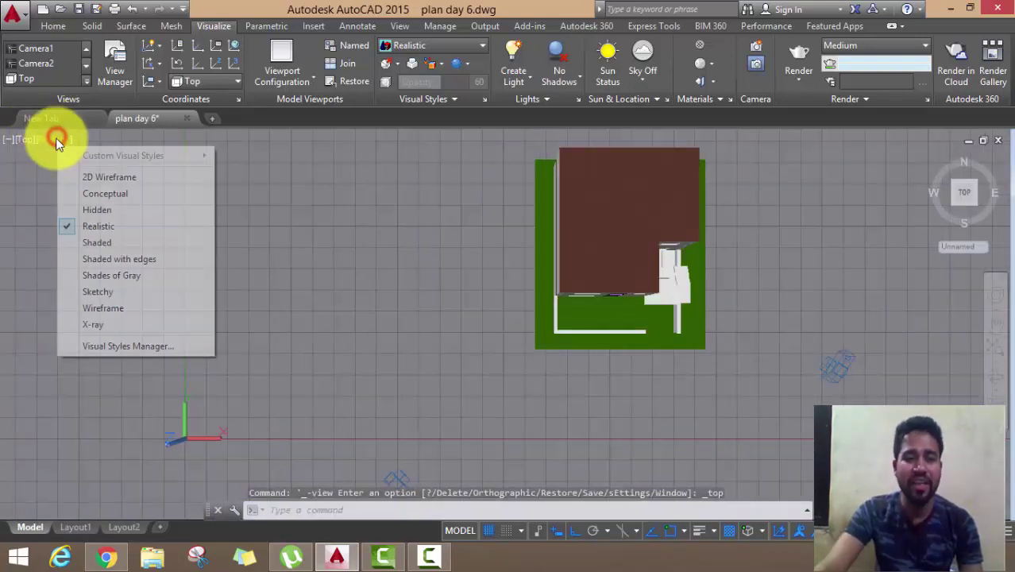
{"action": "left_click", "coordinate": [82, 176]}
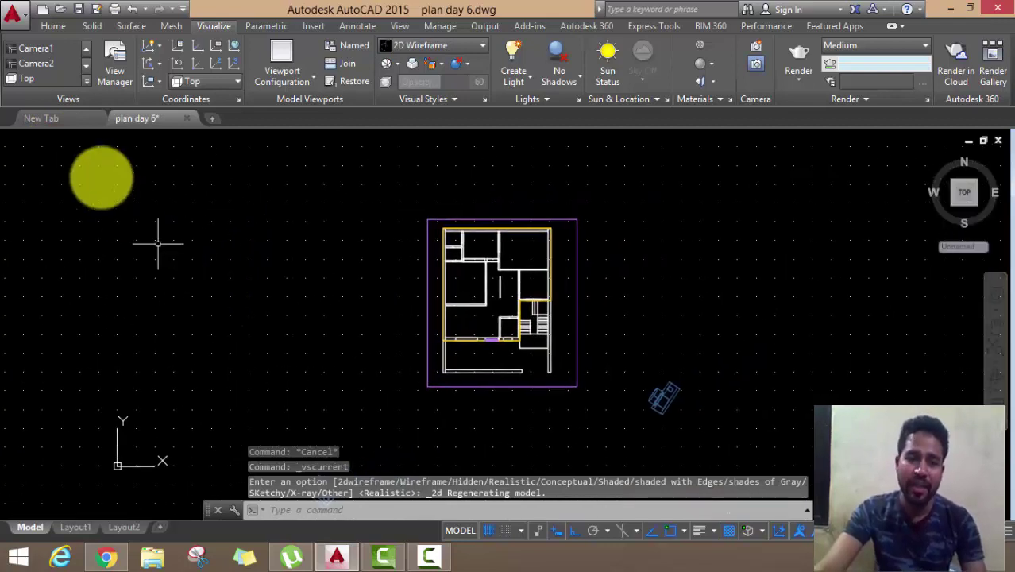
{"action": "left_click", "coordinate": [80, 143]}
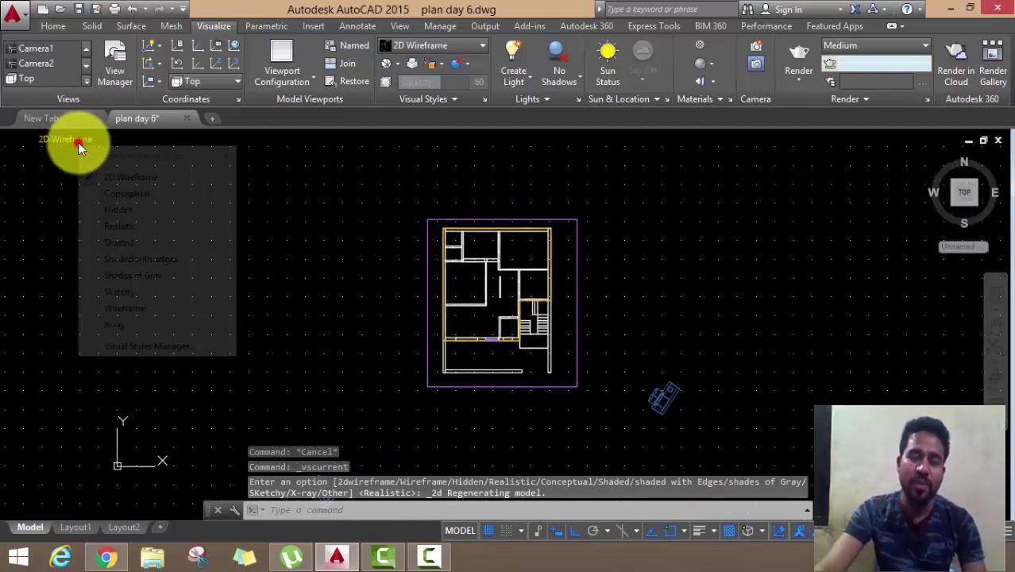
{"action": "left_click", "coordinate": [128, 228]}
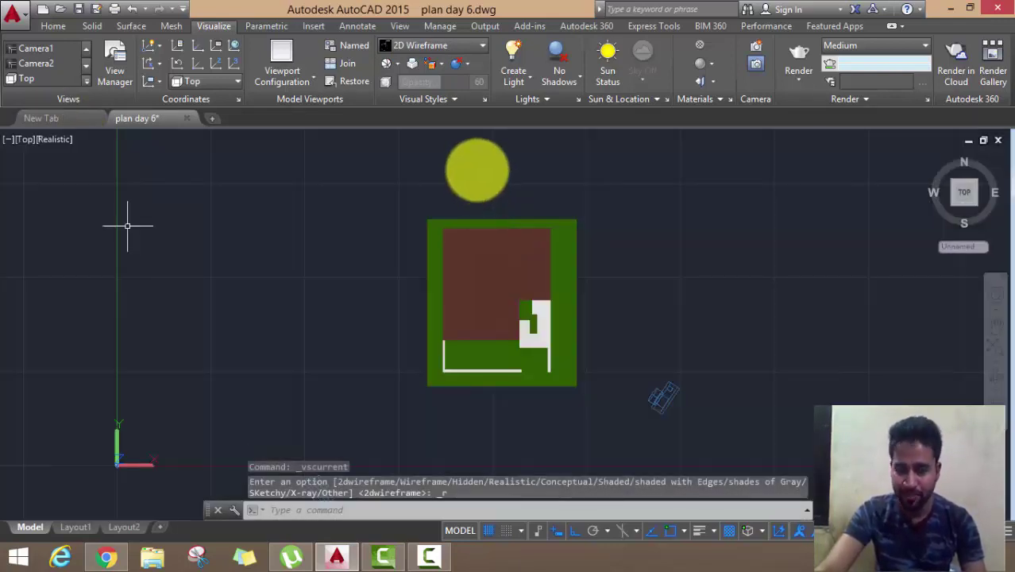
{"action": "middle_click_drag", "start_coordinate": [561, 191], "coordinate": [528, 190]}
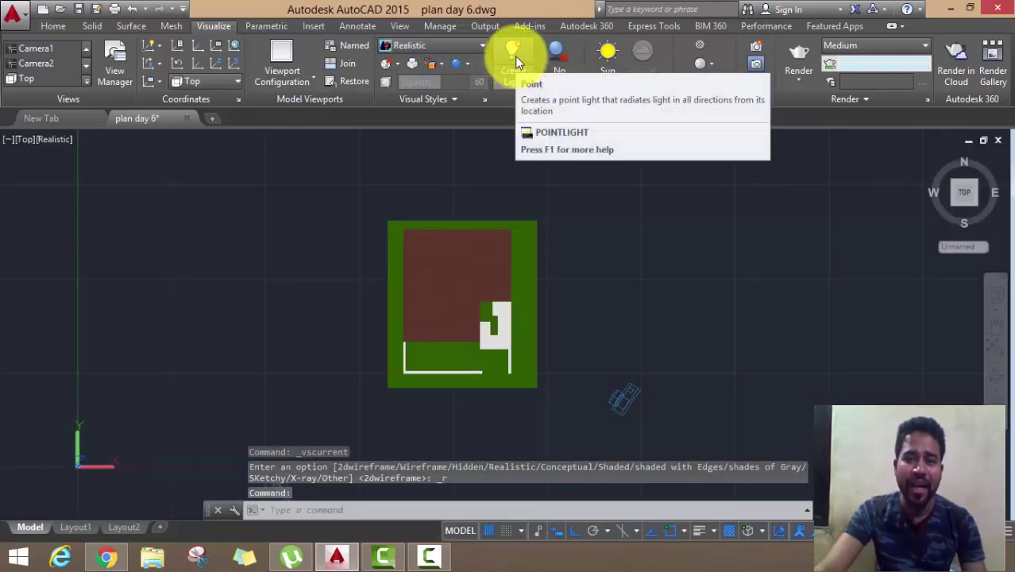
- Turn off default lighting and place a point light beside the house's right wall
{"action": "left_click", "coordinate": [516, 53]}
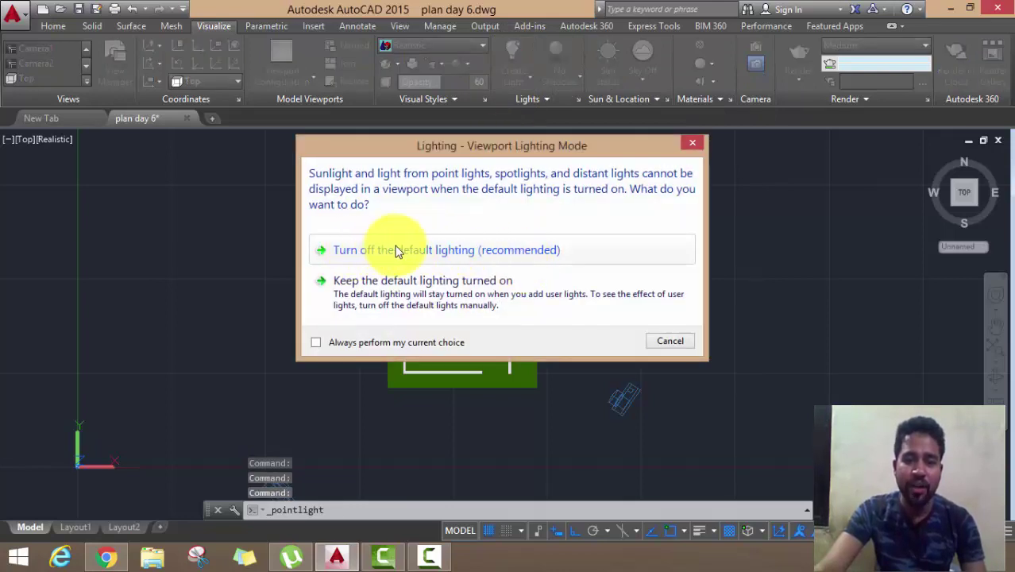
{"action": "left_click", "coordinate": [465, 252]}
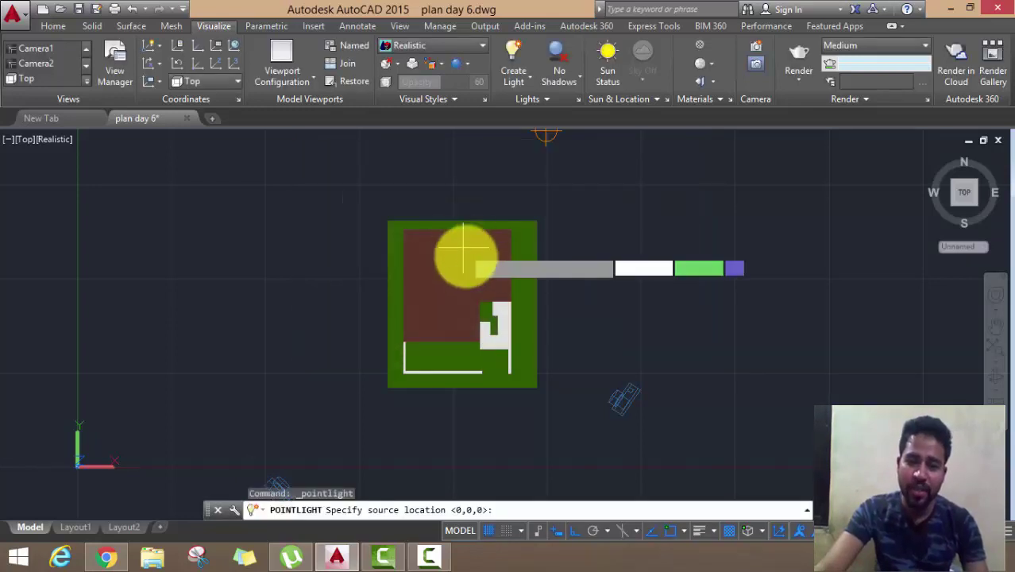
{"action": "scroll", "coordinate": [525, 280], "scroll_direction": "up", "scroll_amount": 5}
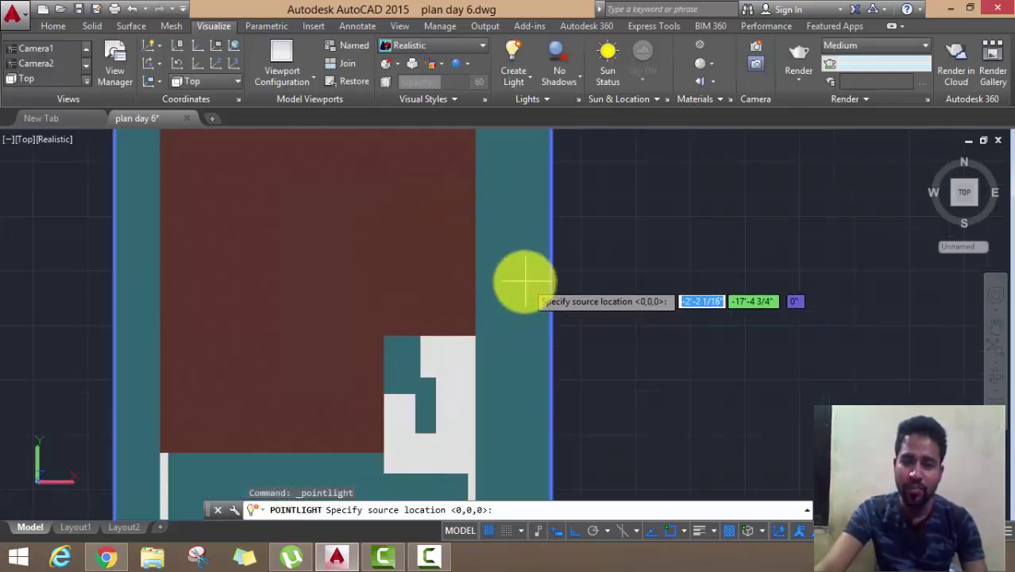
{"action": "left_click", "coordinate": [524, 280]}
{"action": "key", "text": "Return"}
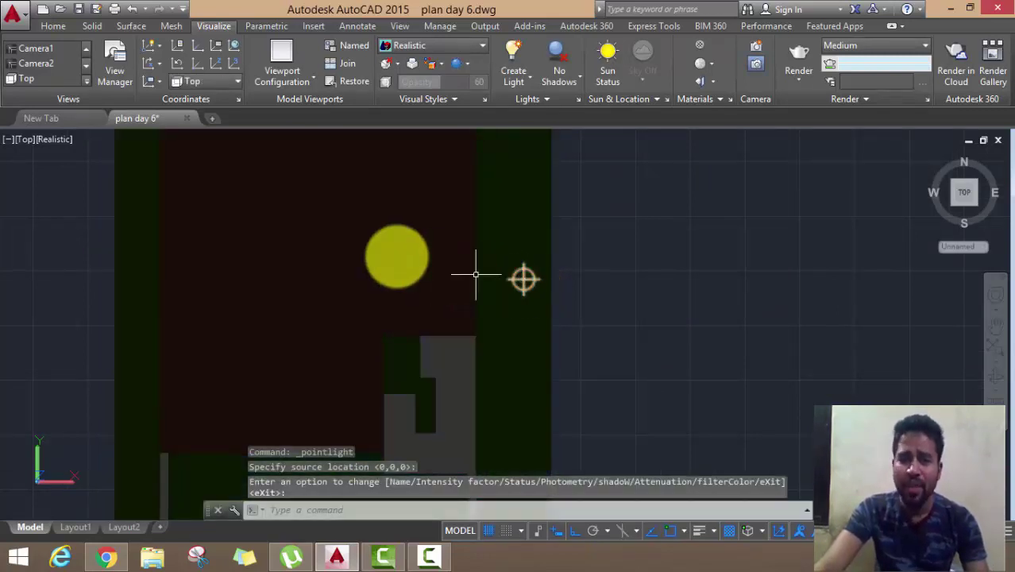
- Switch to the SW Isometric view and orbit to face the lit side of the house
{"action": "left_click", "coordinate": [24, 139]}
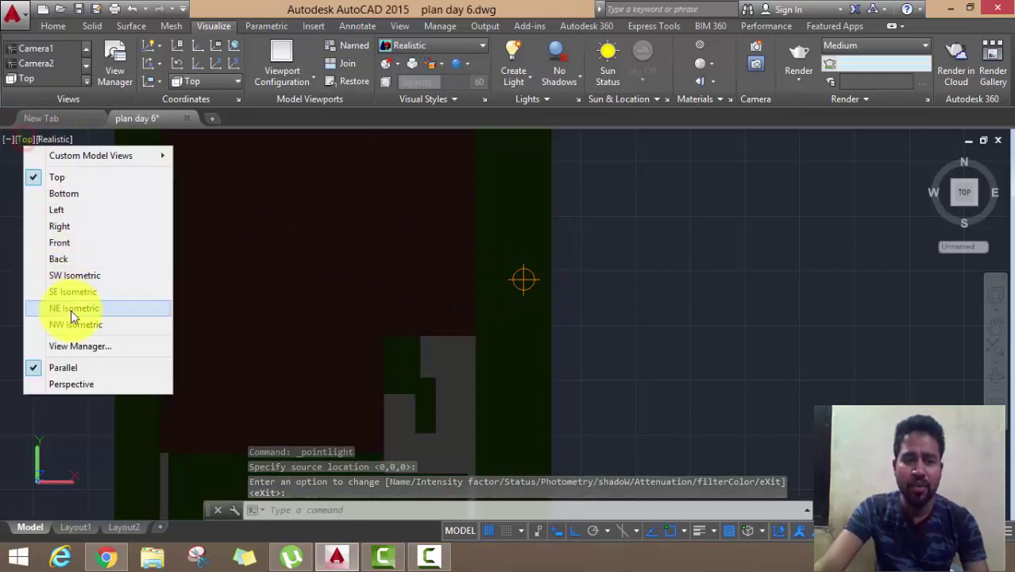
{"action": "left_click", "coordinate": [69, 277]}
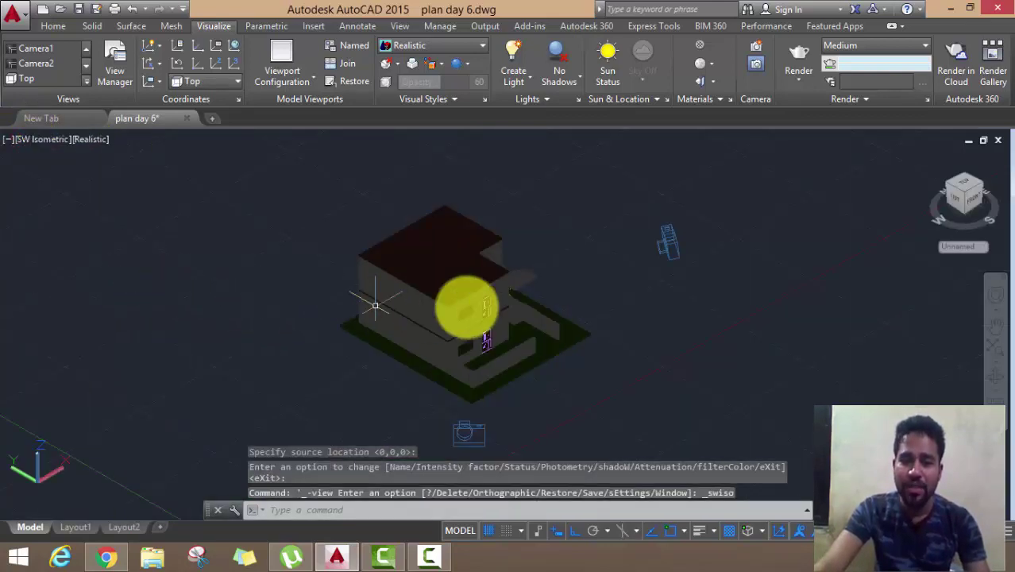
{"action": "mouse_move", "coordinate": [612, 328]}
{"action": "middle_mouse_down", "text": "shift"}
{"action": "mouse_move", "coordinate": [539, 335]}
{"action": "mouse_move", "coordinate": [415, 298]}
{"action": "mouse_move", "coordinate": [604, 404]}
{"action": "middle_mouse_up", "text": "shift"}
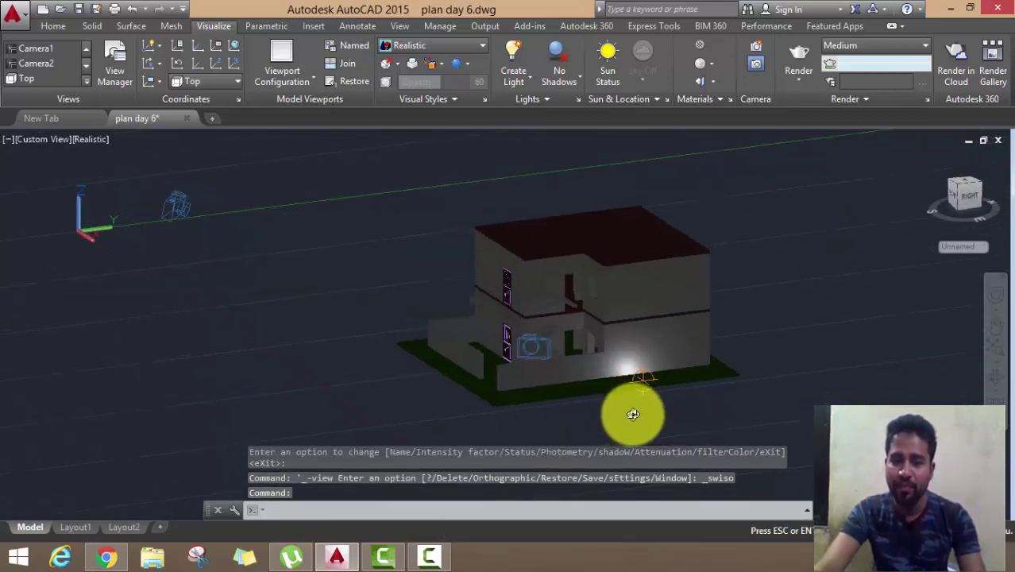
{"action": "middle_click_drag", "start_coordinate": [610, 411], "coordinate": [647, 409], "text": "shift"}
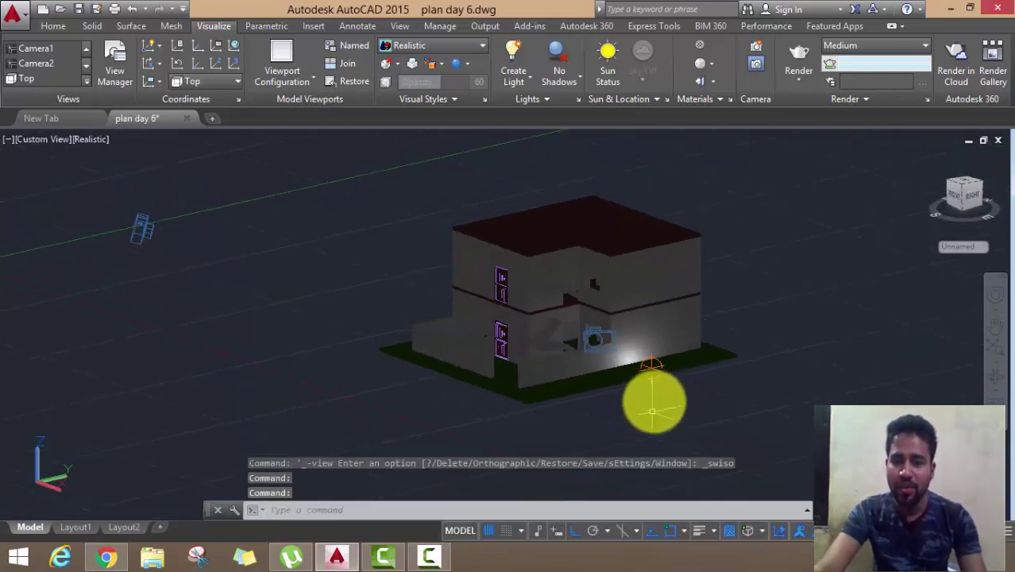
- Drag the point light's grip to move it beside the ground-floor front wall
{"action": "left_click", "coordinate": [651, 359]}
{"action": "left_click", "coordinate": [652, 309]}
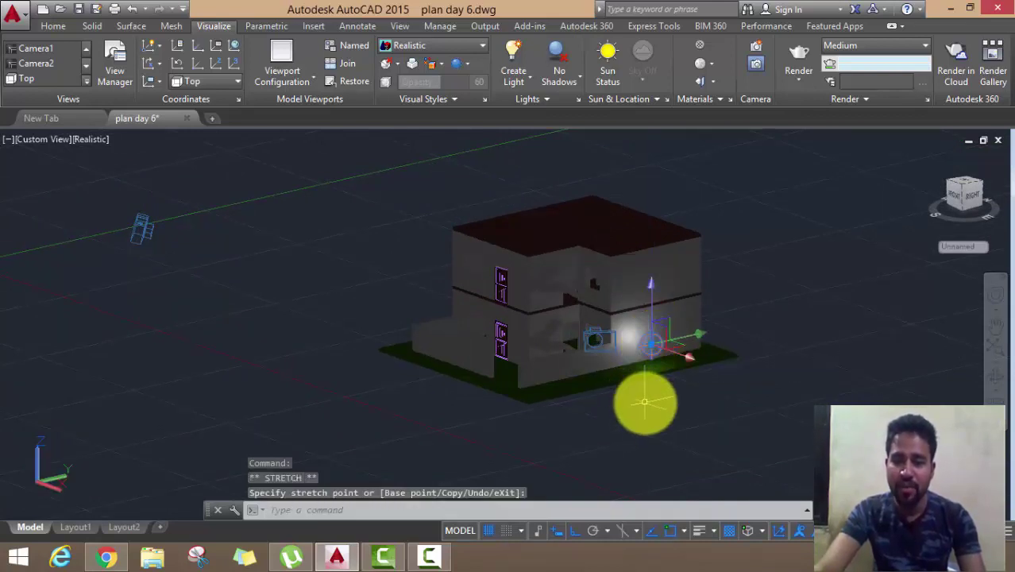
{"action": "mouse_move", "coordinate": [621, 420]}
{"action": "middle_mouse_down", "text": "shift"}
{"action": "mouse_move", "coordinate": [579, 420]}
{"action": "mouse_move", "coordinate": [617, 424]}
{"action": "middle_mouse_up", "text": "shift"}
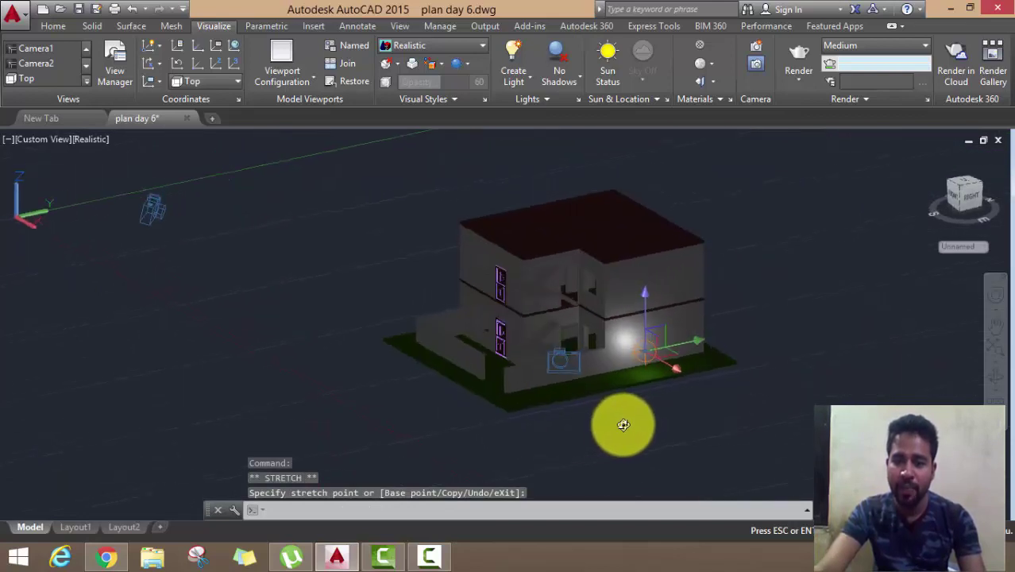
{"action": "left_click", "coordinate": [640, 407]}
{"action": "scroll", "coordinate": [658, 354], "scroll_direction": "up", "scroll_amount": 3}
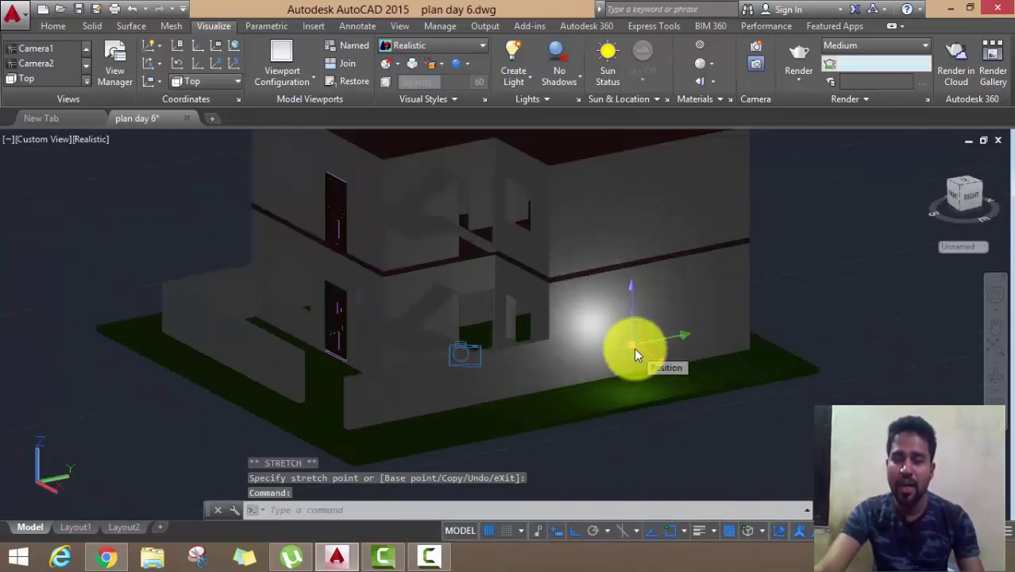
{"action": "mouse_move", "coordinate": [634, 355]}
{"action": "left_mouse_down"}
{"action": "mouse_move", "coordinate": [666, 359]}
{"action": "mouse_move", "coordinate": [818, 264]}
{"action": "left_mouse_up"}
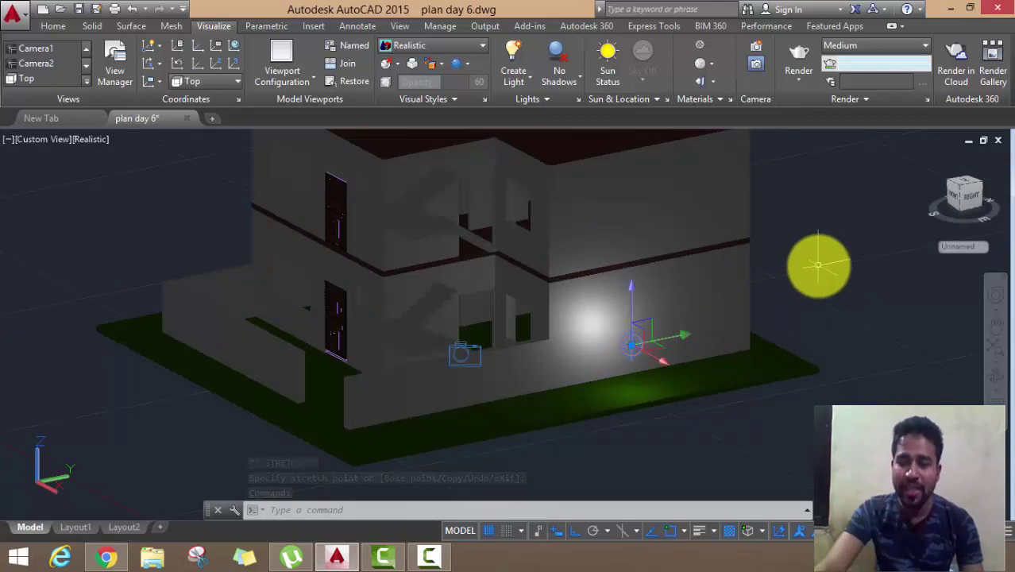
- Set the point light's intensity factor to 3, giving a resulting intensity of 4500 cd
{"action": "right_click", "coordinate": [818, 265]}
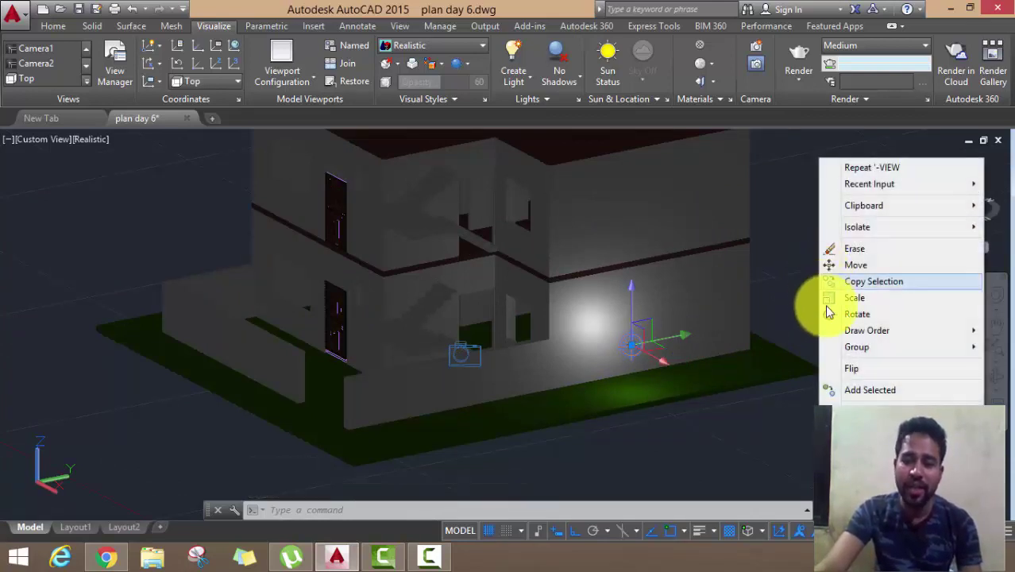
{"action": "key", "text": "Escape"}
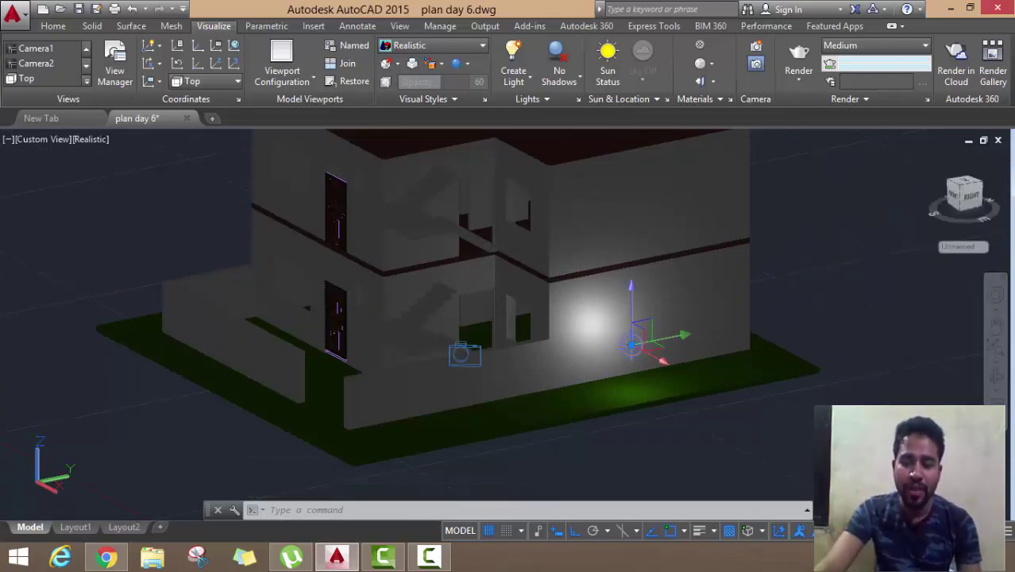
{"action": "double_click", "coordinate": [596, 348]}
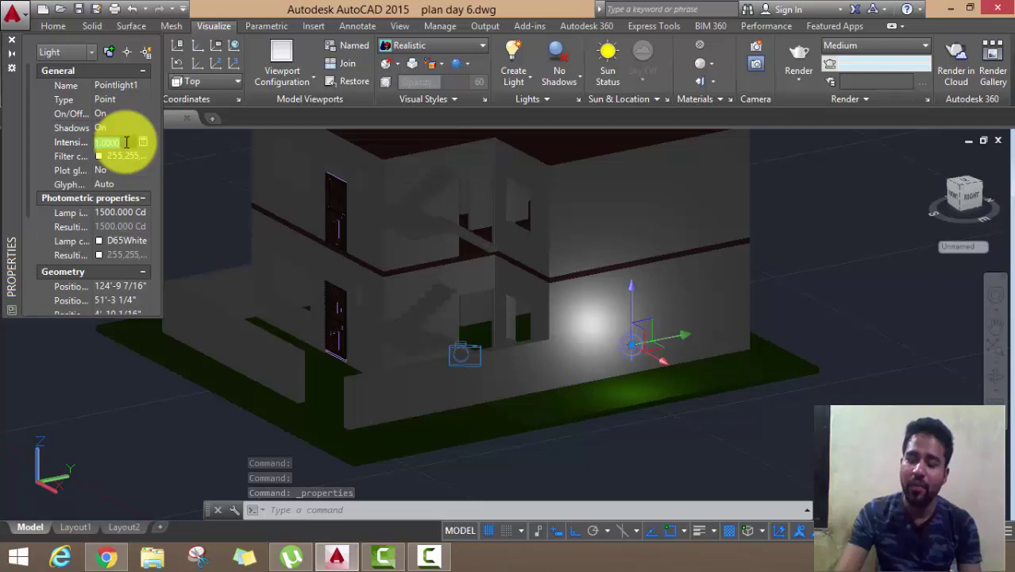
{"action": "type", "text": "3.0000"}
{"action": "key", "text": "Return"}
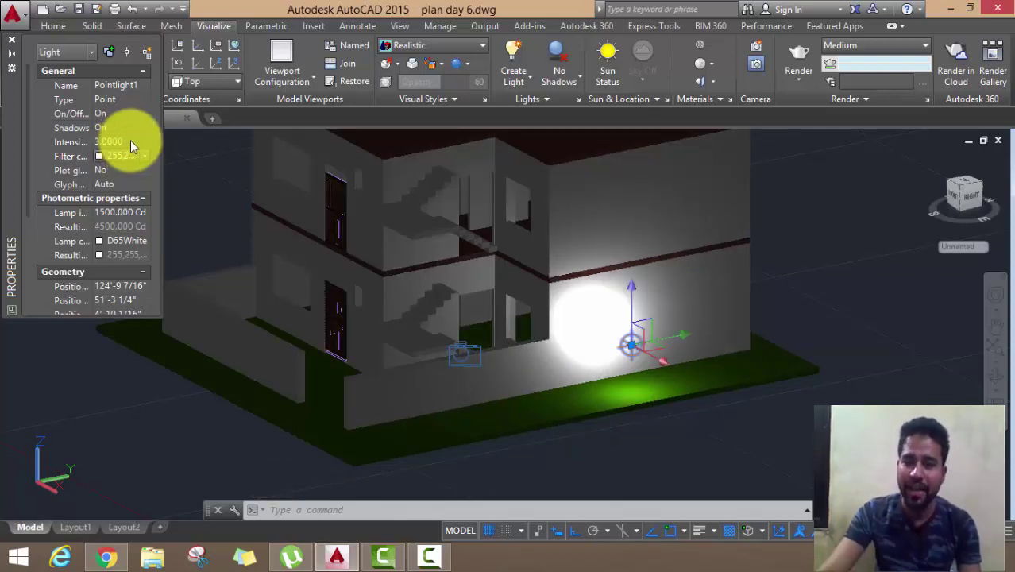
- Close the Properties palette and return to the Top view
{"action": "left_click", "coordinate": [11, 41]}
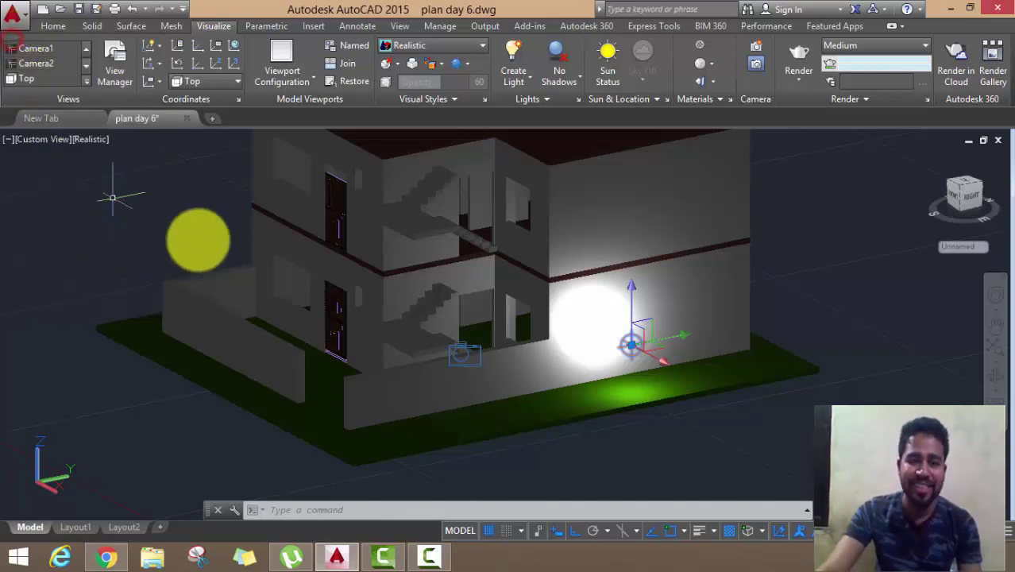
{"action": "left_click", "coordinate": [23, 141]}
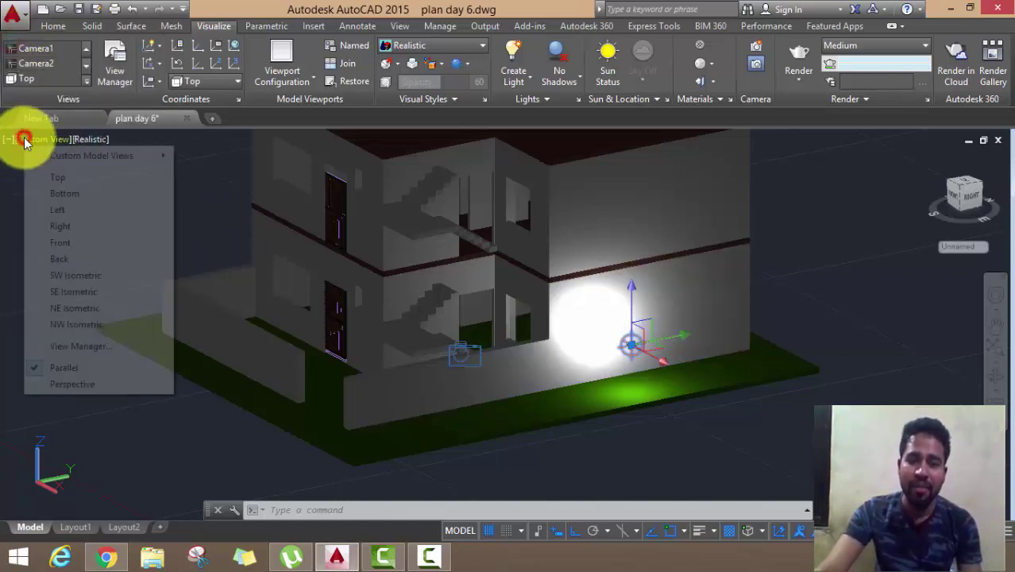
{"action": "left_click", "coordinate": [56, 173]}
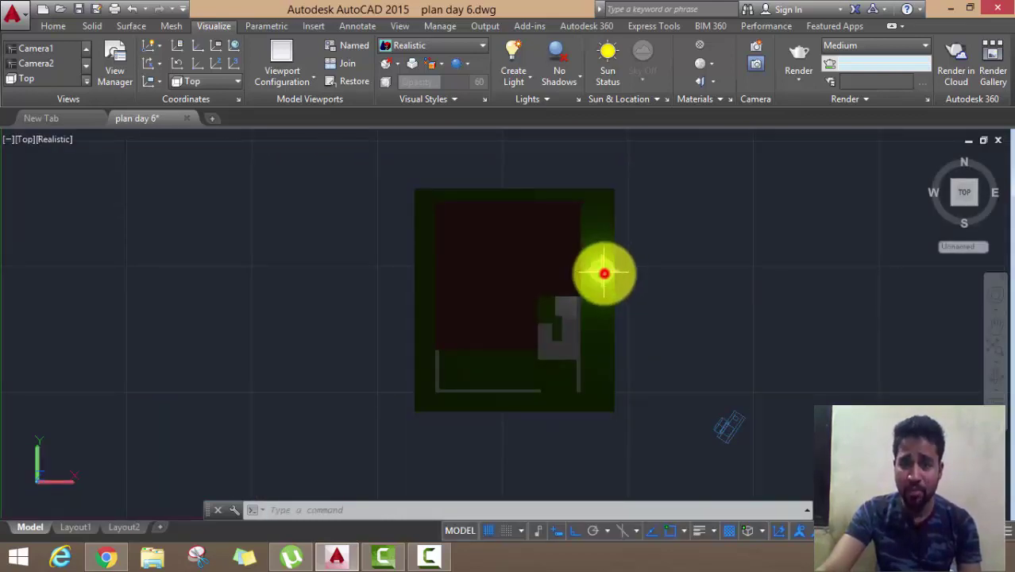
- Copy the point light to the house's top-right corner and its left edge
{"action": "left_click", "coordinate": [604, 273]}
{"action": "left_click", "coordinate": [57, 26]}
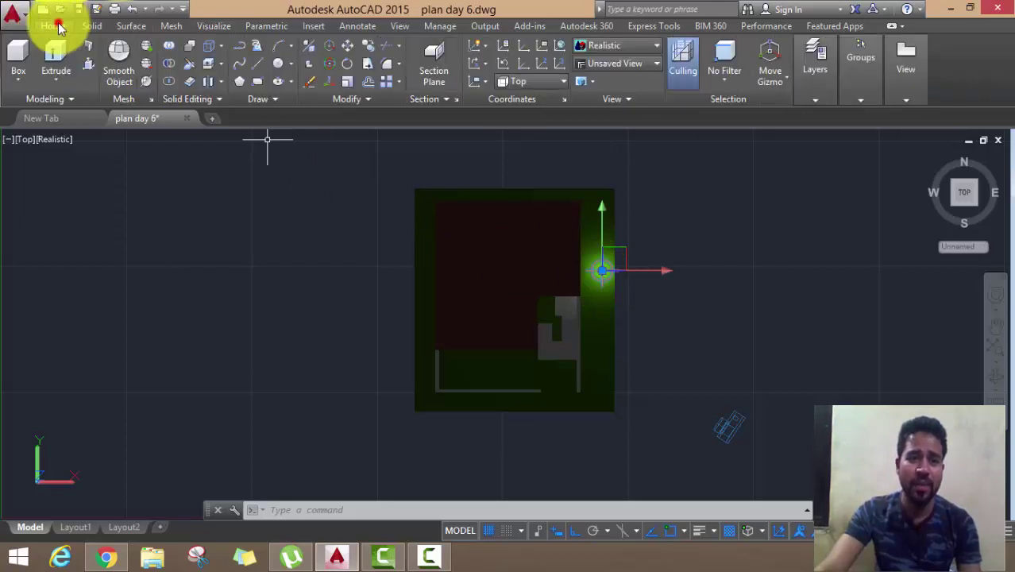
{"action": "left_click", "coordinate": [367, 45]}
{"action": "left_click", "coordinate": [603, 271]}
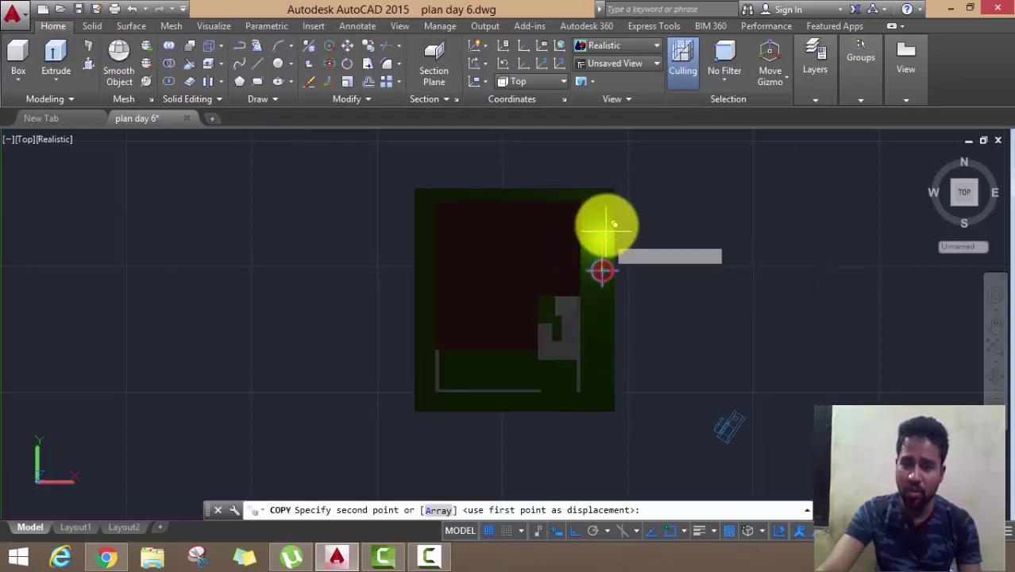
{"action": "left_click", "coordinate": [608, 203]}
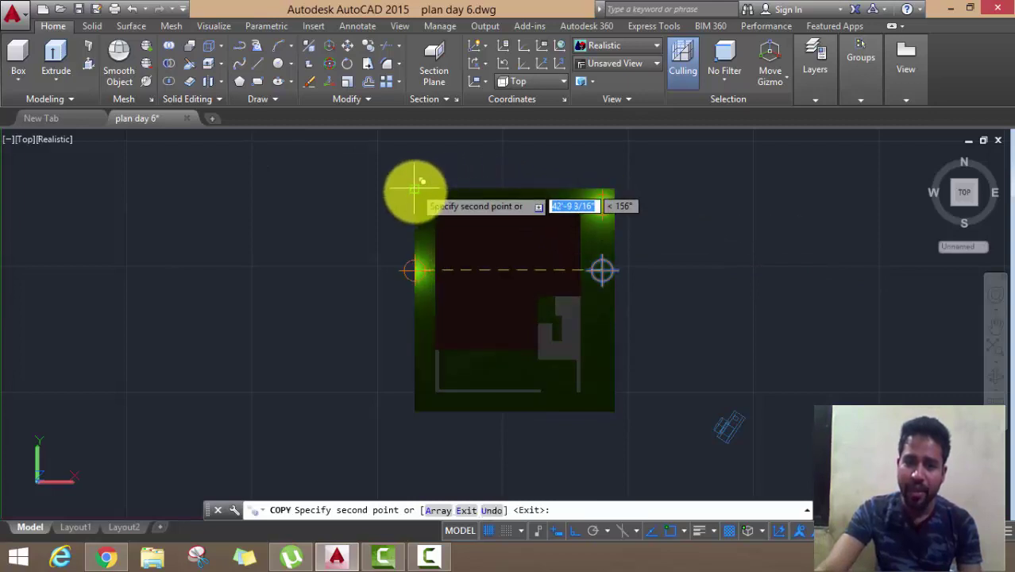
{"action": "left_click", "coordinate": [421, 271]}
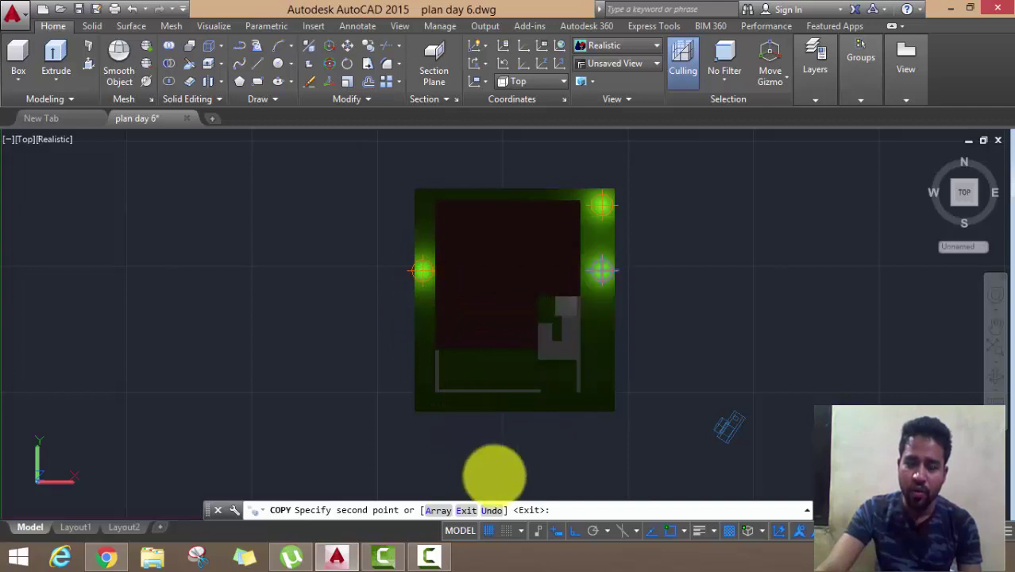
- With Ortho off, add light copies at the top-left corner, lower left edge and inside the house
{"action": "left_click", "coordinate": [575, 530]}
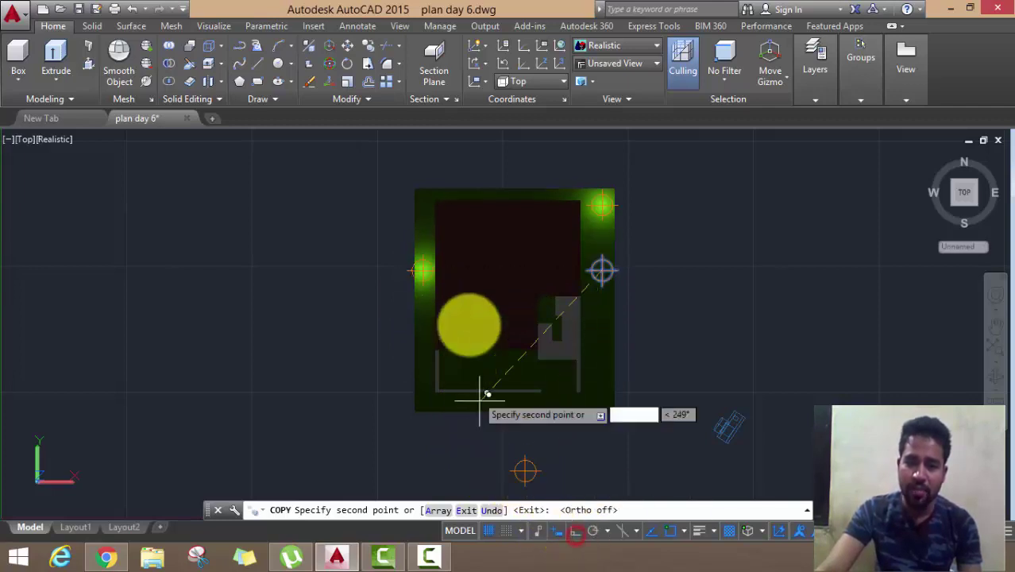
{"action": "left_click", "coordinate": [423, 205]}
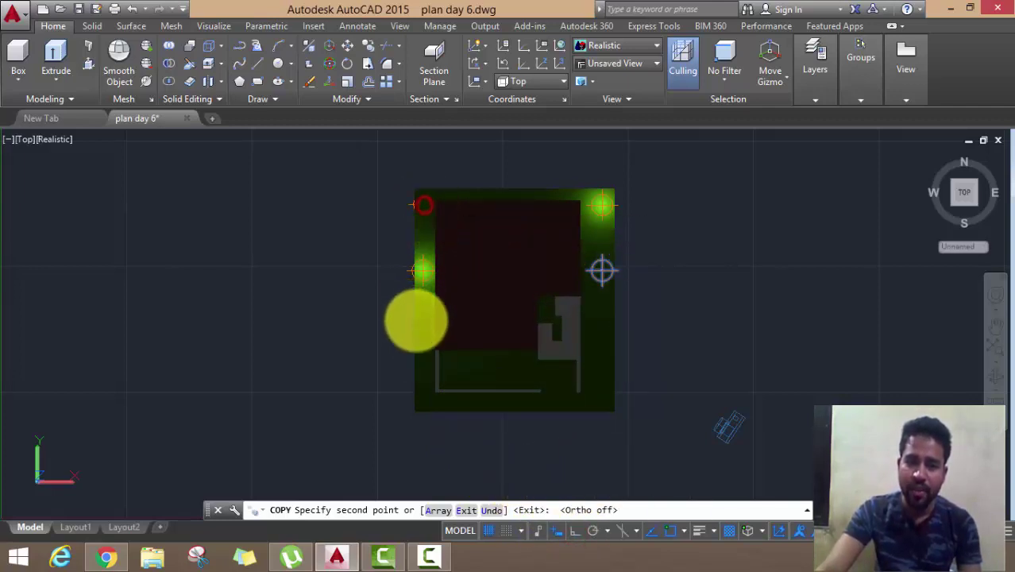
{"action": "left_click", "coordinate": [421, 366]}
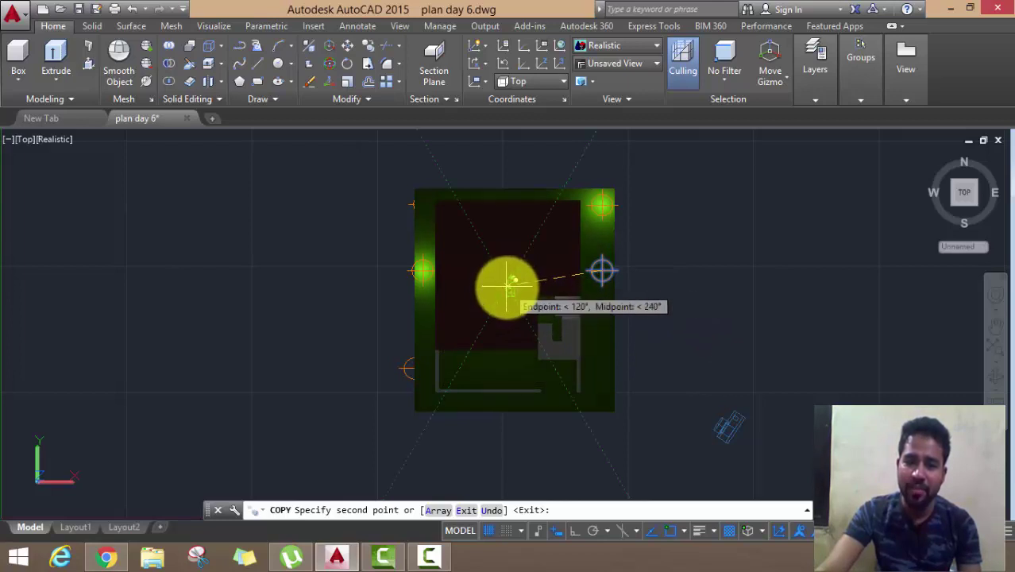
{"action": "left_click", "coordinate": [507, 286]}
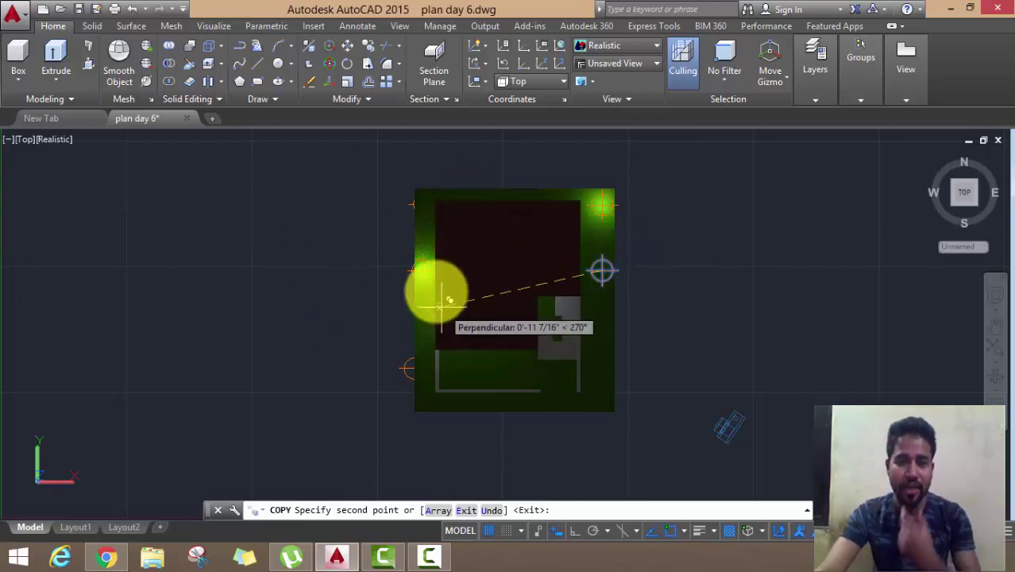
{"action": "right_click", "coordinate": [320, 212]}
{"action": "left_click", "coordinate": [364, 239]}
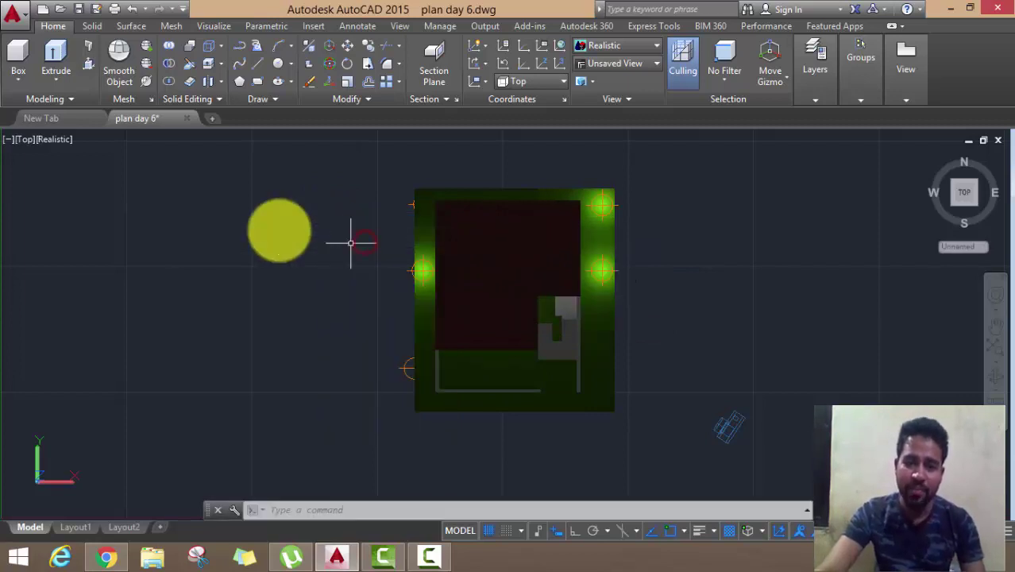
{"action": "left_click", "coordinate": [26, 141]}
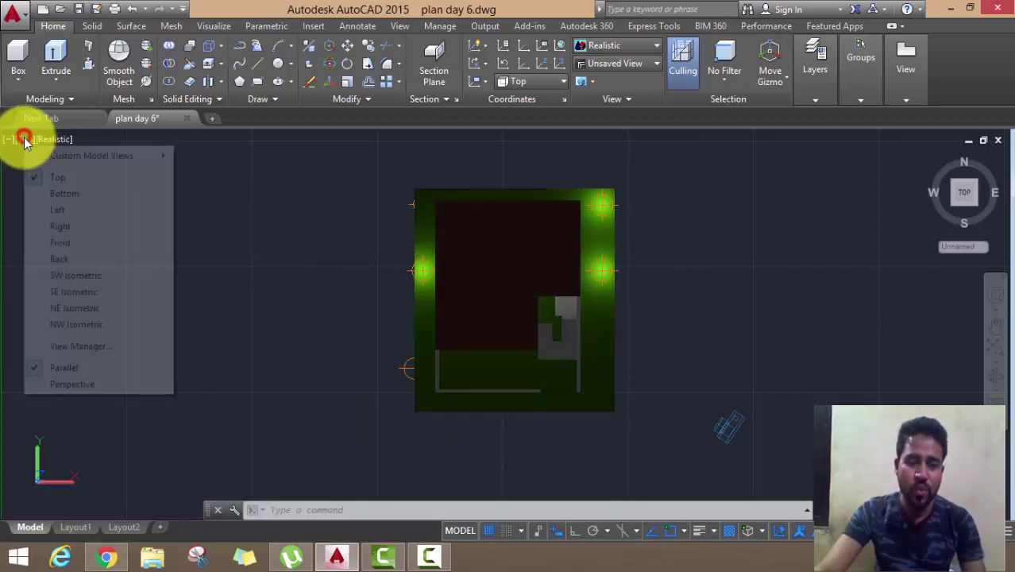
- In SW Isometric view, raise the front light up onto the house wall with Ortho on
{"action": "left_click", "coordinate": [72, 275]}
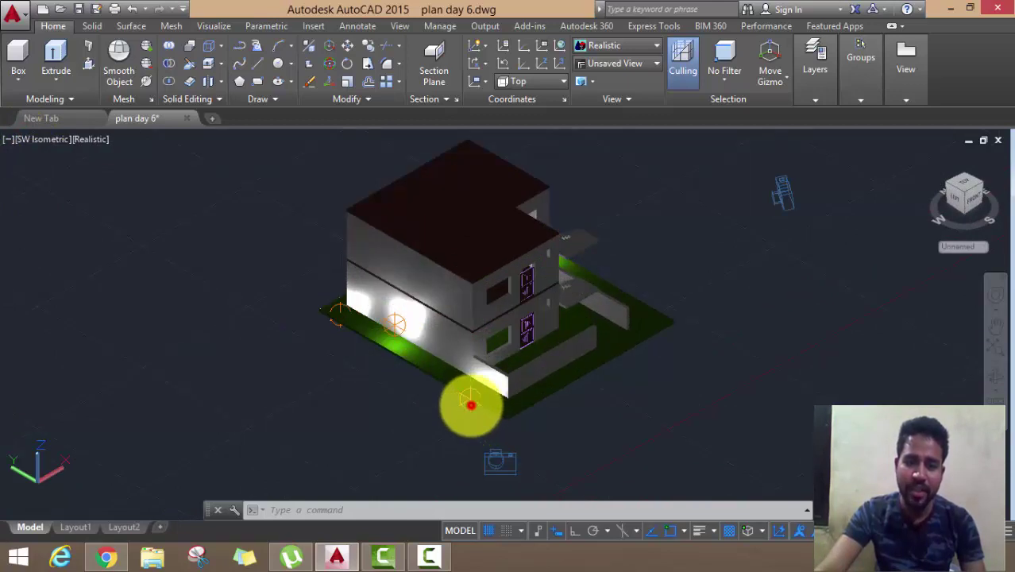
{"action": "left_click", "coordinate": [471, 405]}
{"action": "left_click", "coordinate": [469, 397]}
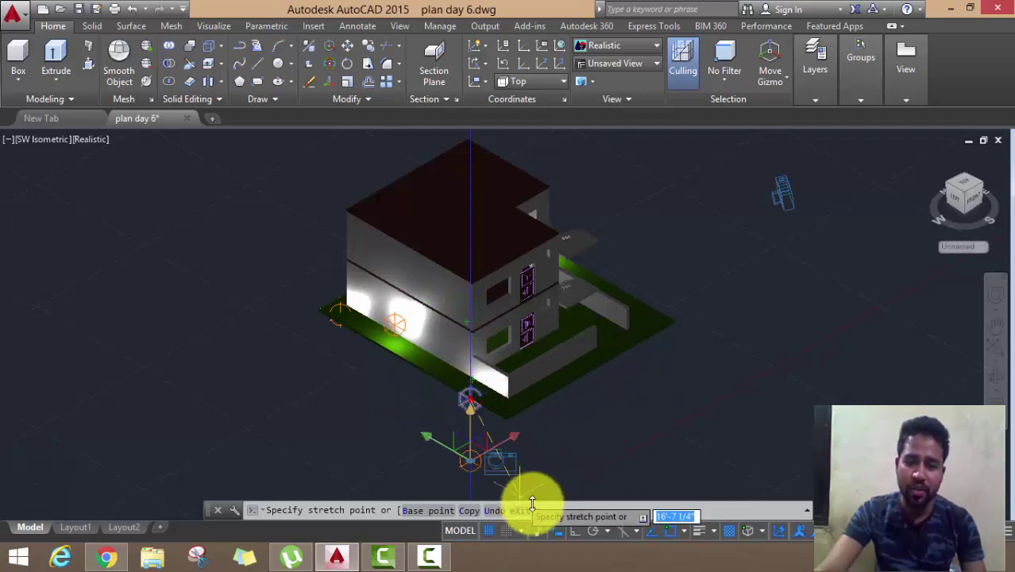
{"action": "left_click", "coordinate": [575, 531]}
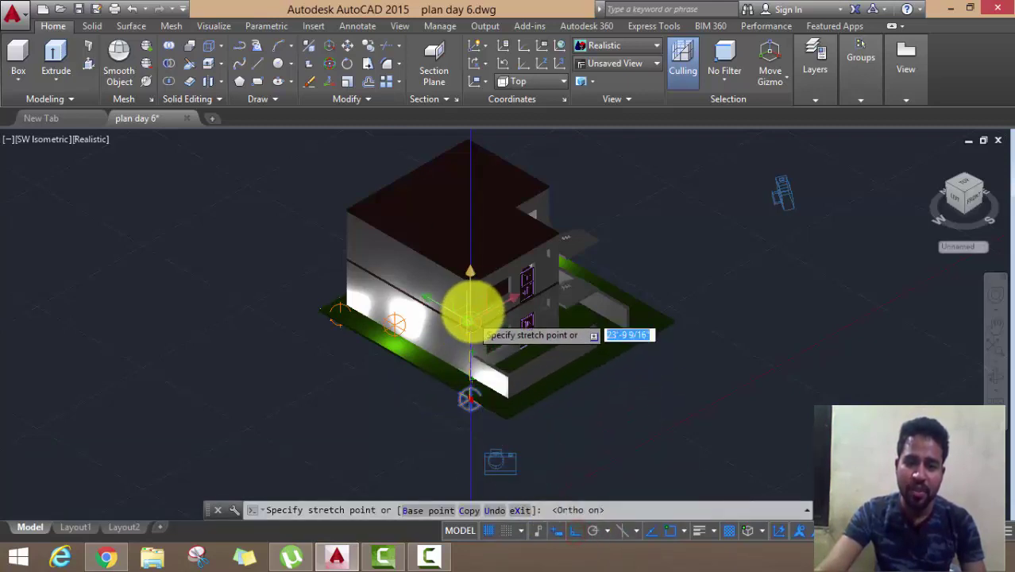
{"action": "left_click", "coordinate": [472, 293]}
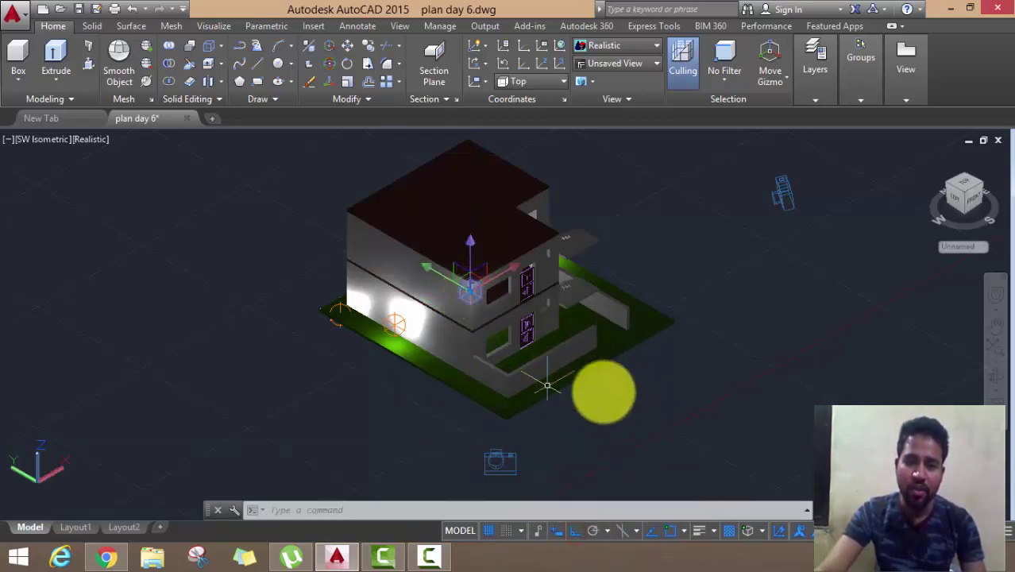
{"action": "mouse_move", "coordinate": [649, 388]}
{"action": "middle_mouse_down", "text": "shift"}
{"action": "mouse_move", "coordinate": [637, 331]}
{"action": "mouse_move", "coordinate": [646, 345]}
{"action": "middle_mouse_up", "text": "shift"}
{"action": "key", "text": "Escape"}
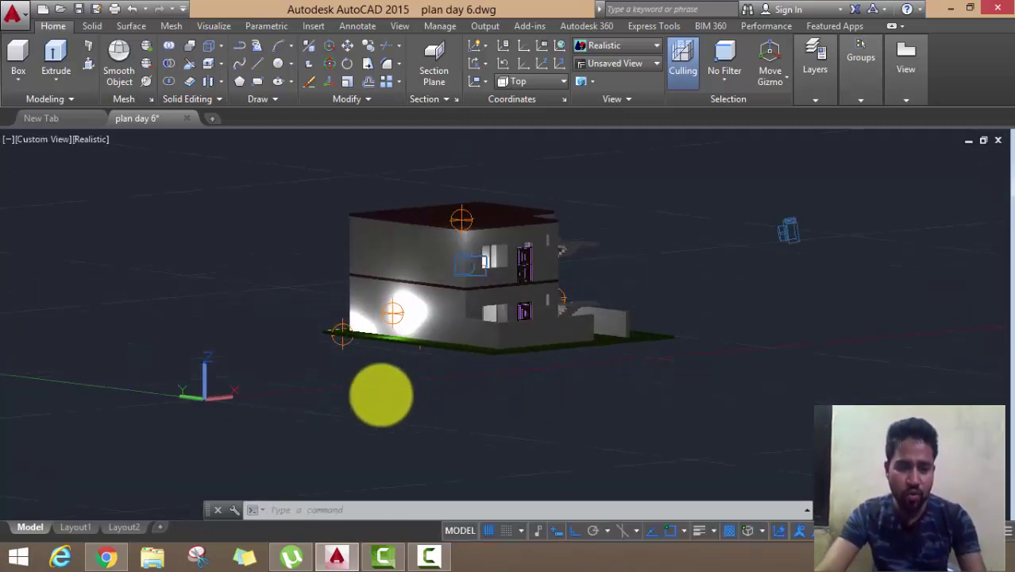
- Lift the light at the lower-left corner up the wall
{"action": "mouse_move", "coordinate": [395, 427]}
{"action": "middle_mouse_down", "text": "shift"}
{"action": "mouse_move", "coordinate": [329, 415]}
{"action": "mouse_move", "coordinate": [410, 432]}
{"action": "mouse_move", "coordinate": [250, 340]}
{"action": "mouse_move", "coordinate": [294, 375]}
{"action": "mouse_move", "coordinate": [369, 390]}
{"action": "mouse_move", "coordinate": [363, 394]}
{"action": "middle_mouse_up", "text": "shift"}
{"action": "scroll", "coordinate": [363, 410], "scroll_direction": "up", "scroll_amount": 2}
{"action": "scroll", "coordinate": [388, 396], "scroll_direction": "up", "scroll_amount": 3}
{"action": "left_click", "coordinate": [382, 377]}
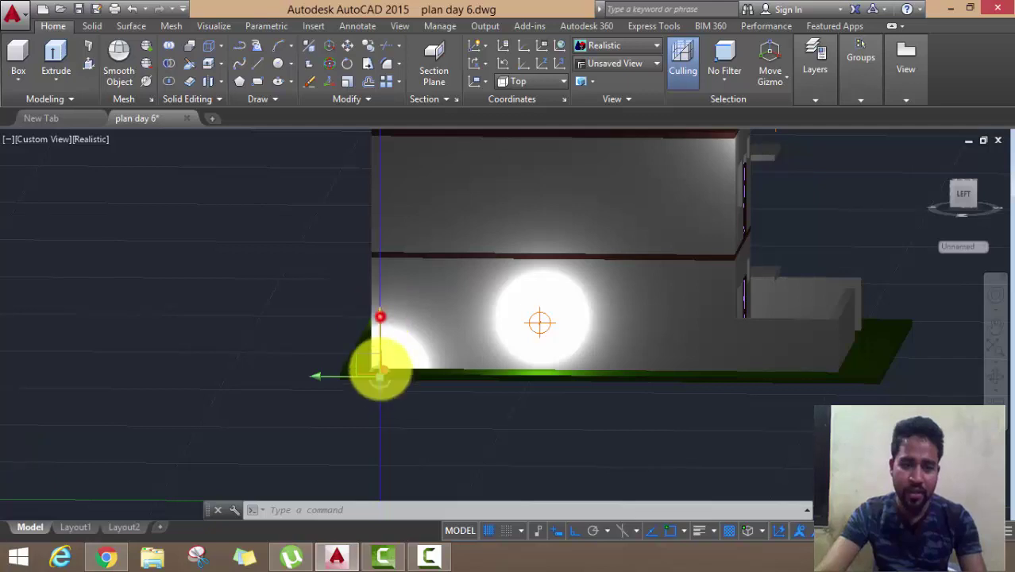
{"action": "left_click", "coordinate": [382, 369]}
{"action": "left_click", "coordinate": [385, 306]}
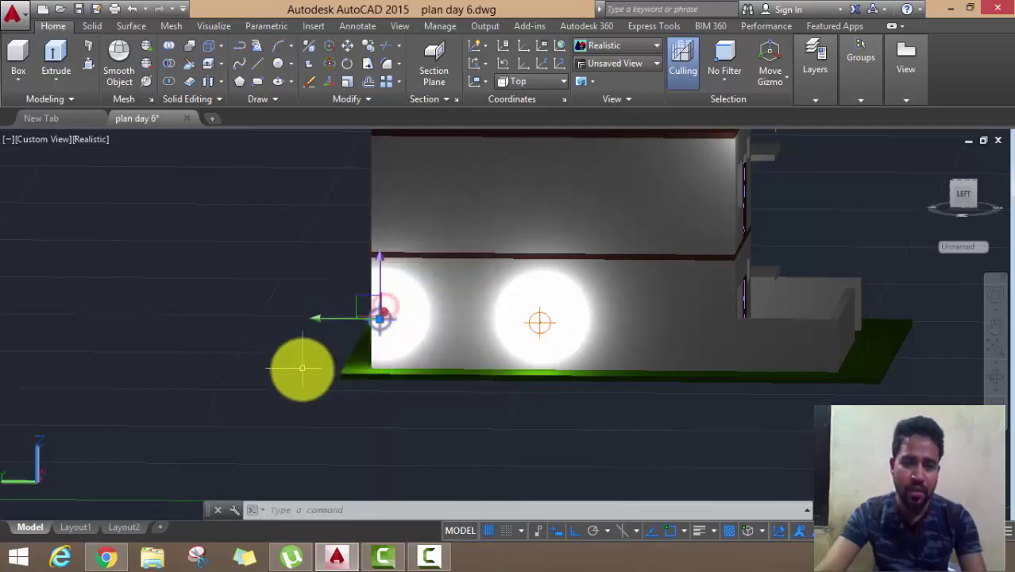
- Raise the light at the back corner vertically off the ground
{"action": "mouse_move", "coordinate": [301, 363]}
{"action": "middle_mouse_down", "text": "shift"}
{"action": "mouse_move", "coordinate": [385, 378]}
{"action": "mouse_move", "coordinate": [442, 374]}
{"action": "mouse_move", "coordinate": [419, 360]}
{"action": "middle_mouse_up", "text": "shift"}
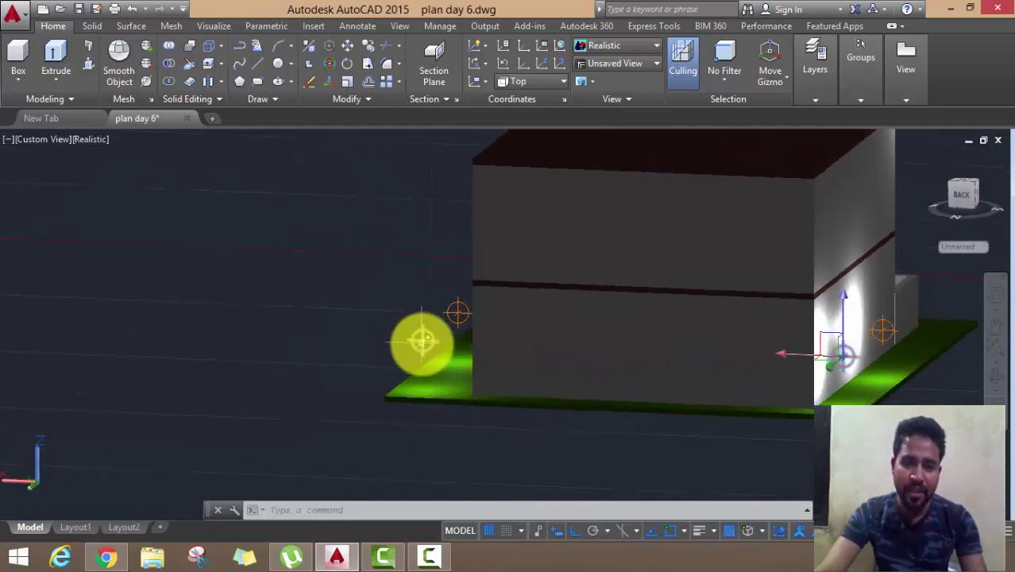
{"action": "left_click", "coordinate": [422, 338]}
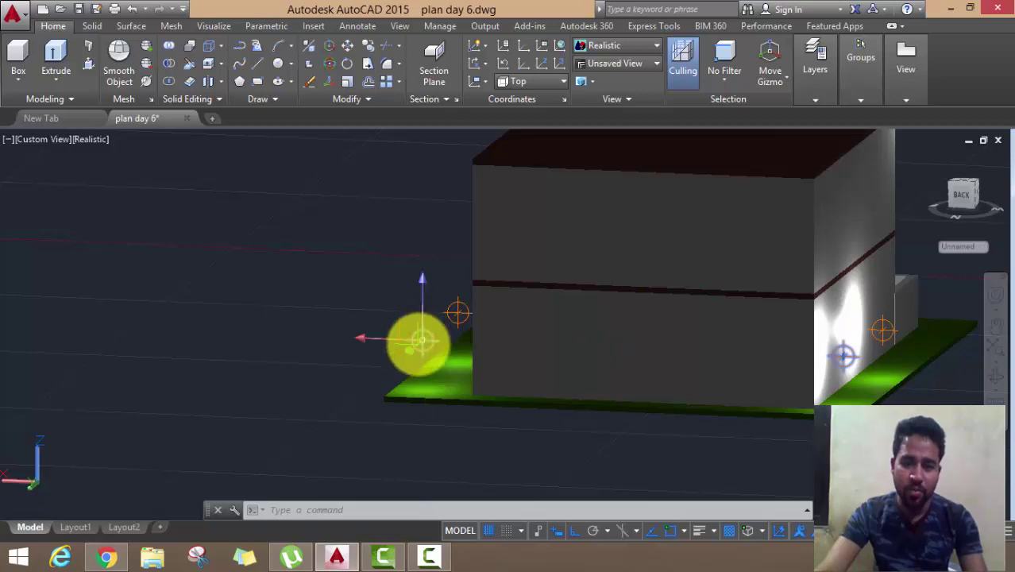
{"action": "left_click", "coordinate": [424, 296]}
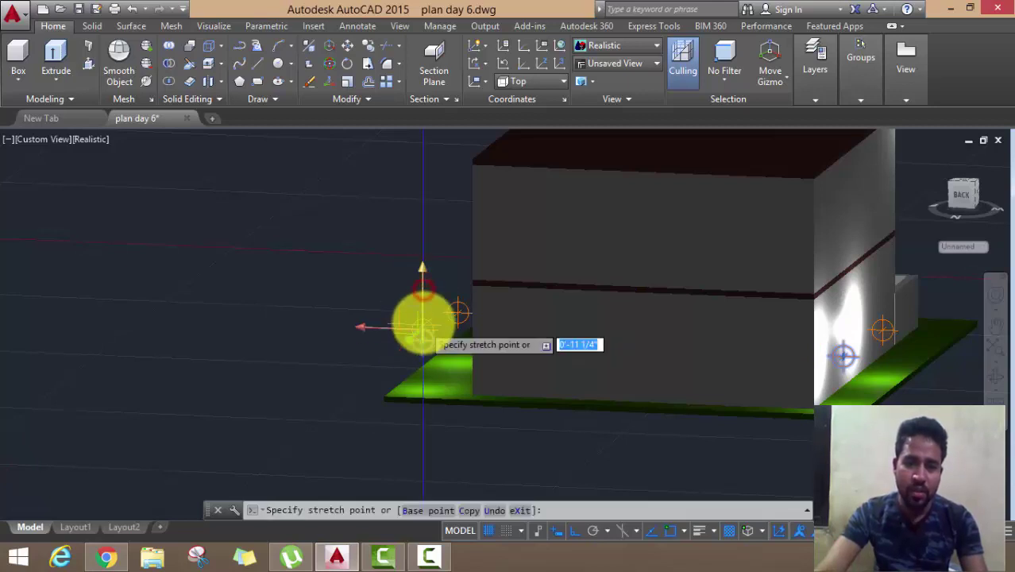
{"action": "left_click", "coordinate": [424, 295]}
{"action": "mouse_move", "coordinate": [370, 345]}
{"action": "middle_mouse_down", "text": "shift"}
{"action": "mouse_move", "coordinate": [421, 367]}
{"action": "mouse_move", "coordinate": [521, 358]}
{"action": "mouse_move", "coordinate": [562, 369]}
{"action": "mouse_move", "coordinate": [373, 403]}
{"action": "mouse_move", "coordinate": [408, 438]}
{"action": "mouse_move", "coordinate": [478, 453]}
{"action": "mouse_move", "coordinate": [512, 446]}
{"action": "mouse_move", "coordinate": [600, 350]}
{"action": "middle_mouse_up", "text": "shift"}
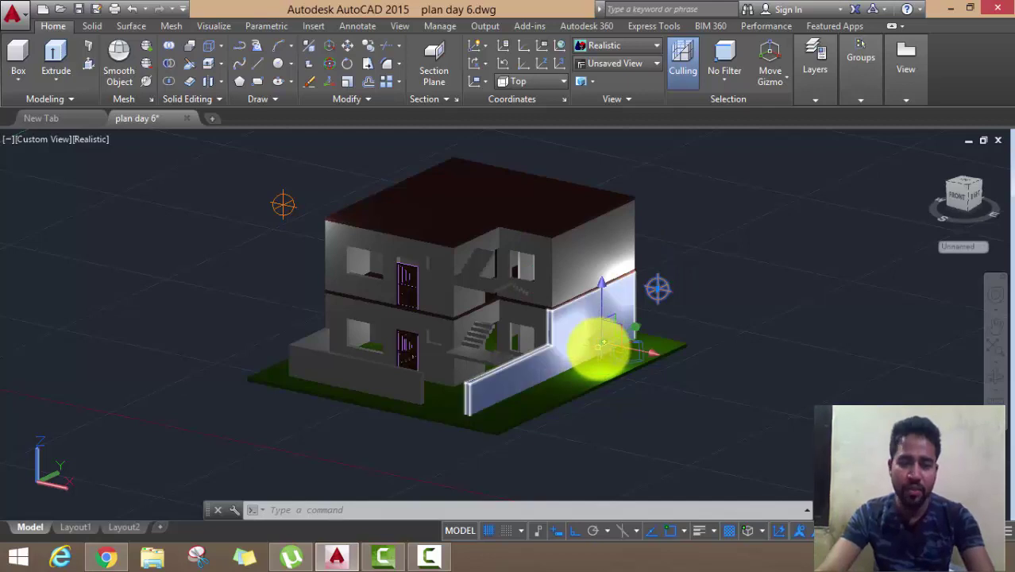
- Move the side-wall light to the front of the house near the low wall
{"action": "key", "text": "Escape"}
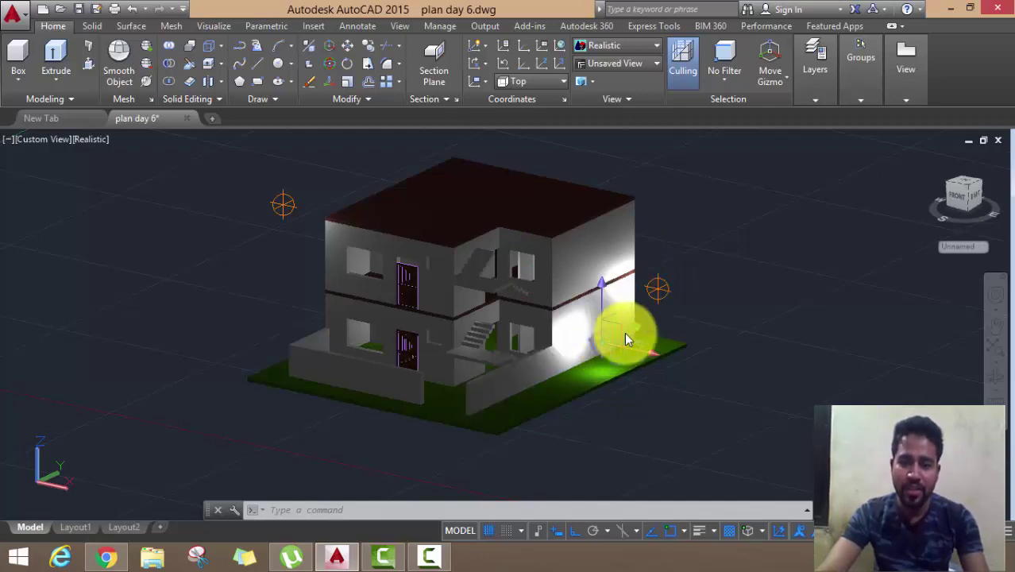
{"action": "left_click", "coordinate": [608, 342]}
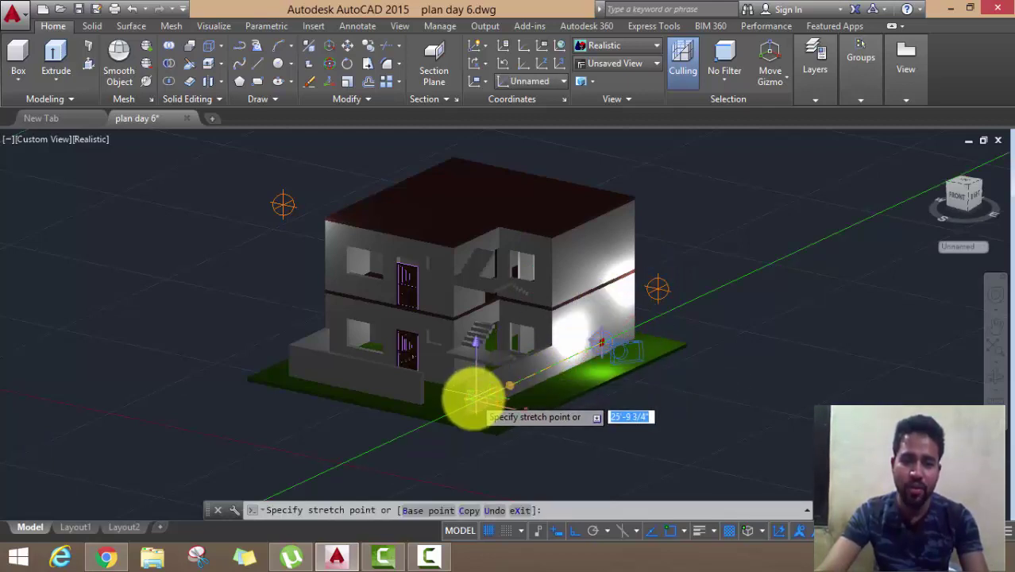
{"action": "left_click", "coordinate": [484, 398]}
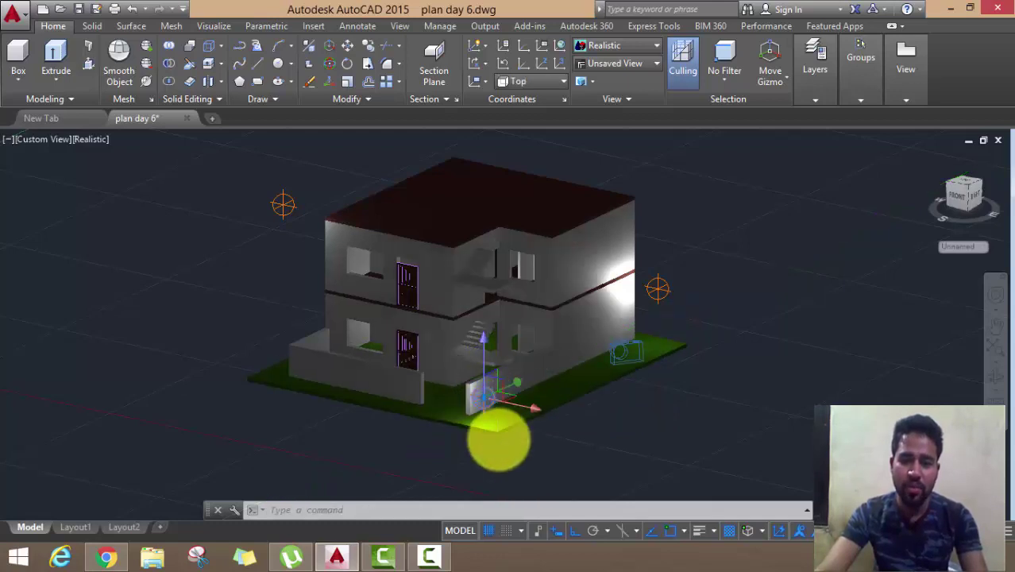
- Orbit and zoom in to a more frontal view of the lit house
{"action": "scroll", "coordinate": [489, 421], "scroll_direction": "down", "scroll_amount": 3}
{"action": "mouse_move", "coordinate": [471, 469]}
{"action": "middle_mouse_down", "text": "shift"}
{"action": "mouse_move", "coordinate": [494, 438]}
{"action": "mouse_move", "coordinate": [468, 446]}
{"action": "middle_mouse_up", "text": "shift"}
{"action": "scroll", "coordinate": [459, 430], "scroll_direction": "up", "scroll_amount": 2}
{"action": "scroll", "coordinate": [552, 270], "scroll_direction": "up", "scroll_amount": 3}
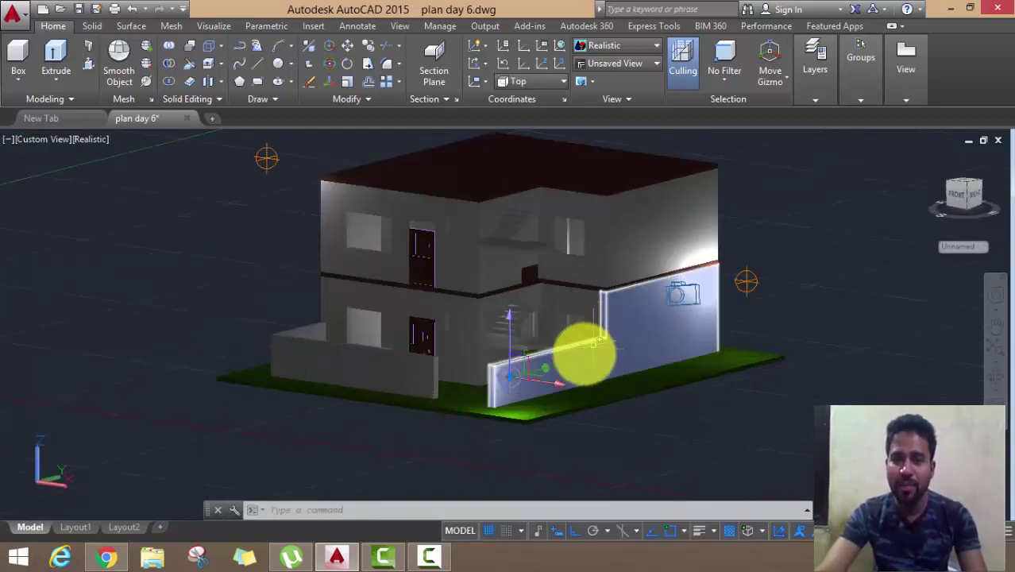
{"action": "middle_click_drag", "start_coordinate": [580, 354], "coordinate": [429, 284], "text": "shift"}
{"action": "scroll", "coordinate": [429, 284], "scroll_direction": "up", "scroll_amount": 2}
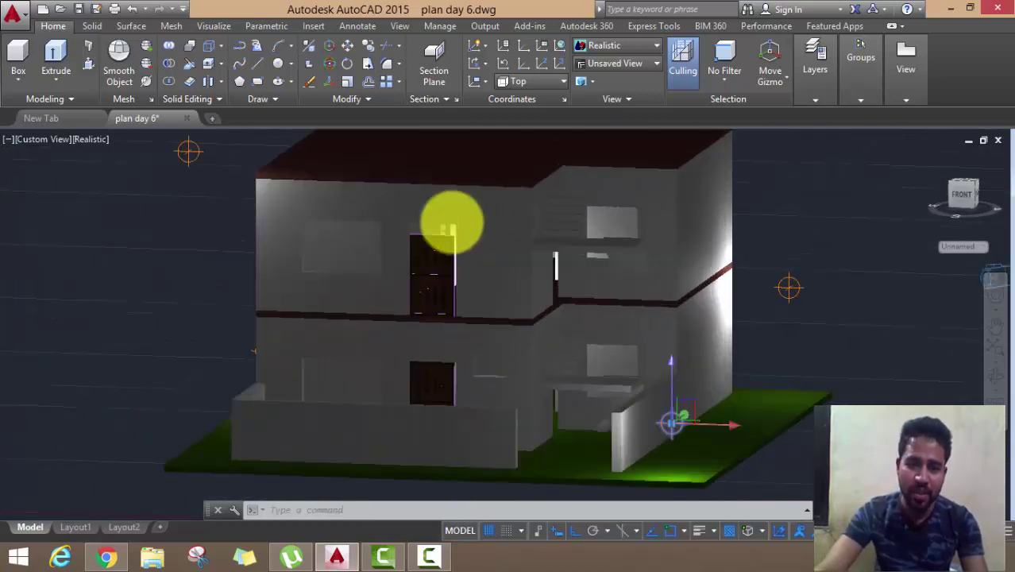
{"action": "scroll", "coordinate": [453, 220], "scroll_direction": "up", "scroll_amount": 3}
{"action": "scroll", "coordinate": [438, 257], "scroll_direction": "up", "scroll_amount": 2}
- Inspect the door and stairs, then view the whole house from the front-left
{"action": "mouse_move", "coordinate": [446, 284]}
{"action": "middle_mouse_down", "text": "shift"}
{"action": "mouse_move", "coordinate": [476, 284]}
{"action": "mouse_move", "coordinate": [430, 227]}
{"action": "middle_mouse_up", "text": "shift"}
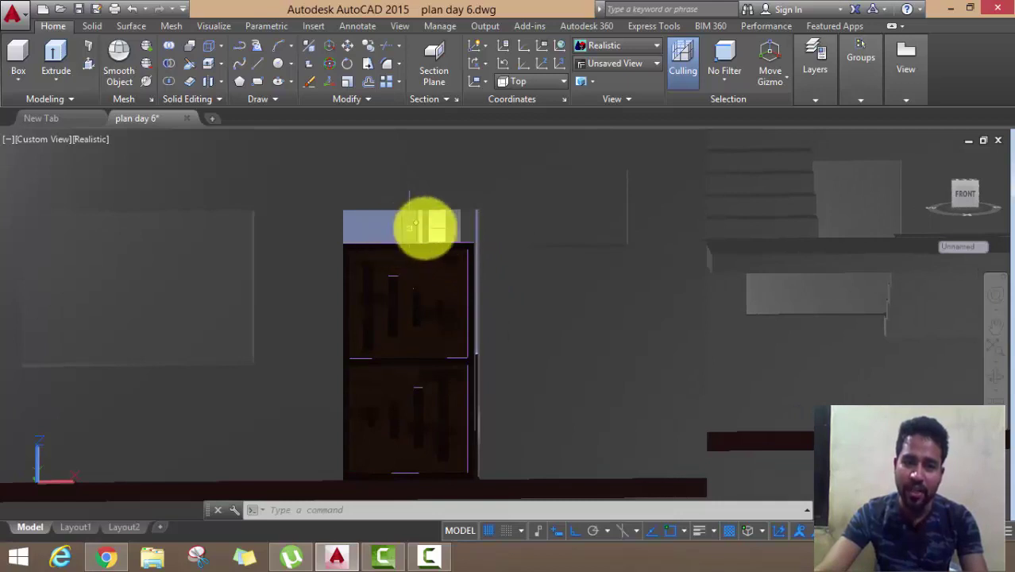
{"action": "mouse_move", "coordinate": [397, 340]}
{"action": "middle_mouse_down", "text": "shift"}
{"action": "mouse_move", "coordinate": [339, 350]}
{"action": "mouse_move", "coordinate": [410, 378]}
{"action": "middle_mouse_up", "text": "shift"}
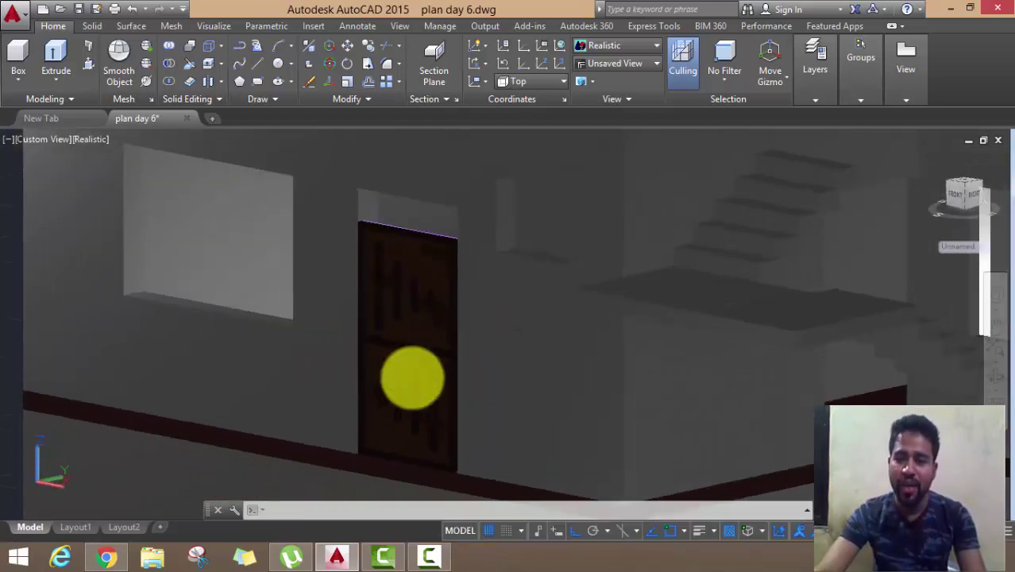
{"action": "scroll", "coordinate": [413, 384], "scroll_direction": "down", "scroll_amount": 5}
{"action": "middle_click_drag", "start_coordinate": [545, 415], "coordinate": [530, 327]}
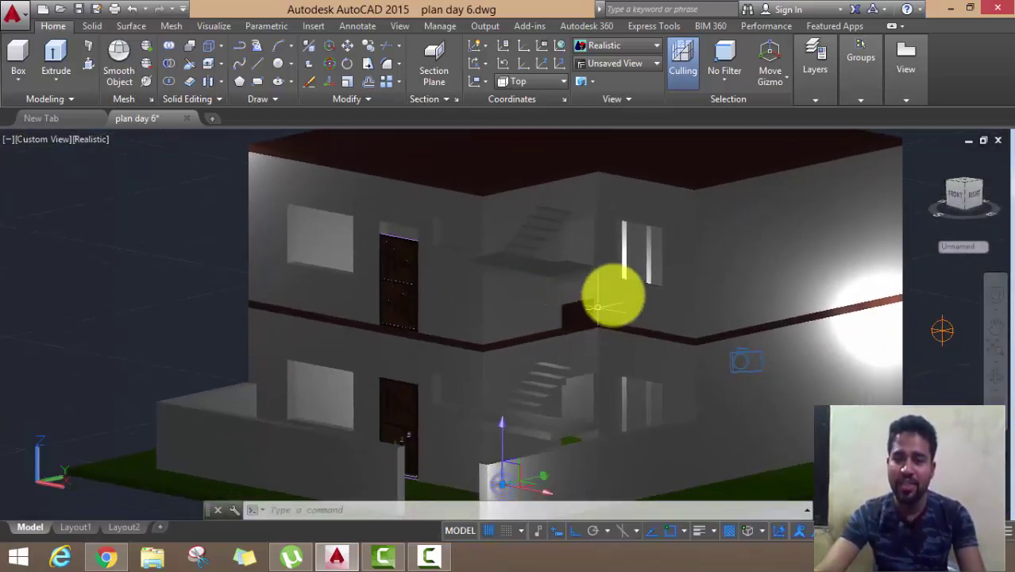
{"action": "scroll", "coordinate": [633, 290], "scroll_direction": "down", "scroll_amount": 5}
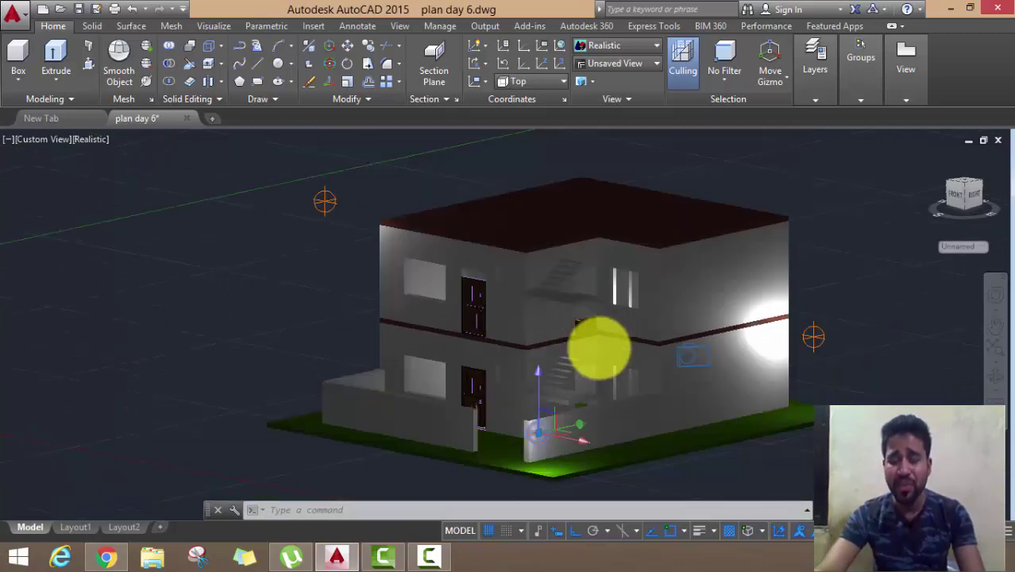
{"action": "mouse_move", "coordinate": [549, 370]}
{"action": "middle_mouse_down", "text": "shift"}
{"action": "mouse_move", "coordinate": [612, 364]}
{"action": "mouse_move", "coordinate": [619, 381]}
{"action": "mouse_move", "coordinate": [729, 370]}
{"action": "middle_mouse_up", "text": "shift"}
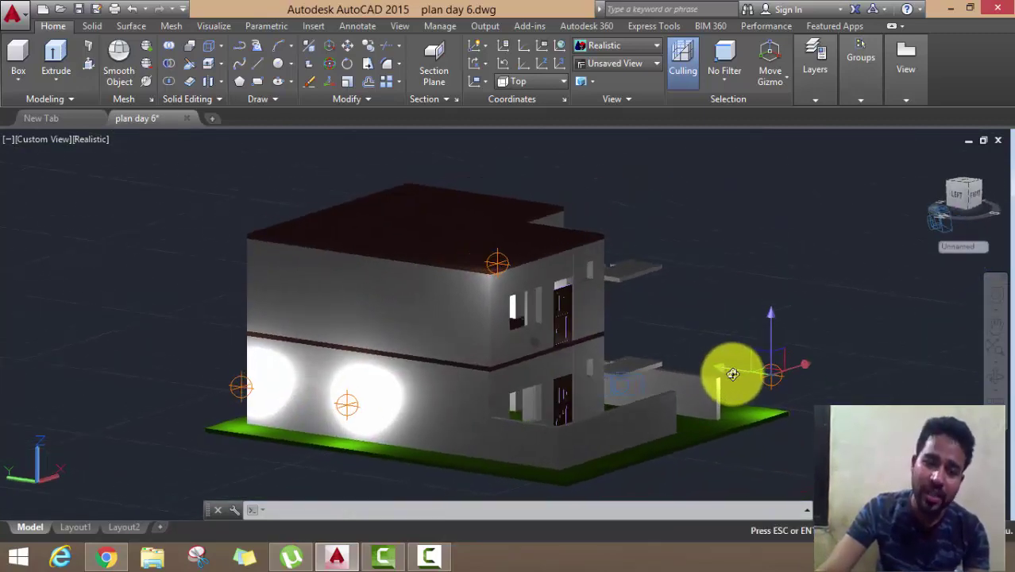
{"action": "mouse_move", "coordinate": [454, 327]}
{"action": "middle_mouse_down", "text": "shift"}
{"action": "mouse_move", "coordinate": [782, 481]}
{"action": "mouse_move", "coordinate": [696, 472]}
{"action": "mouse_move", "coordinate": [628, 479]}
{"action": "mouse_move", "coordinate": [644, 478]}
{"action": "middle_mouse_up", "text": "shift"}
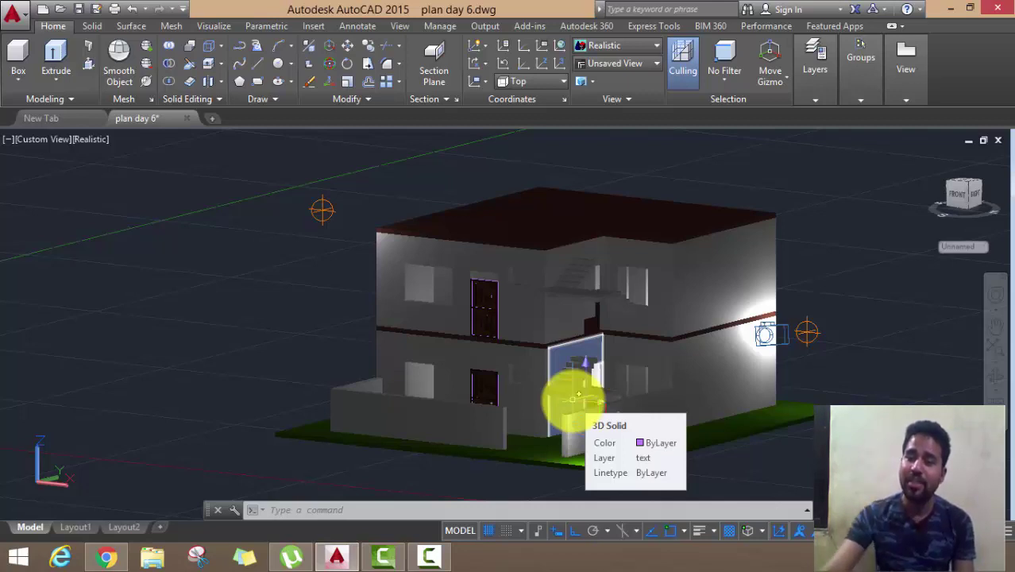
{"action": "left_click", "coordinate": [574, 395]}
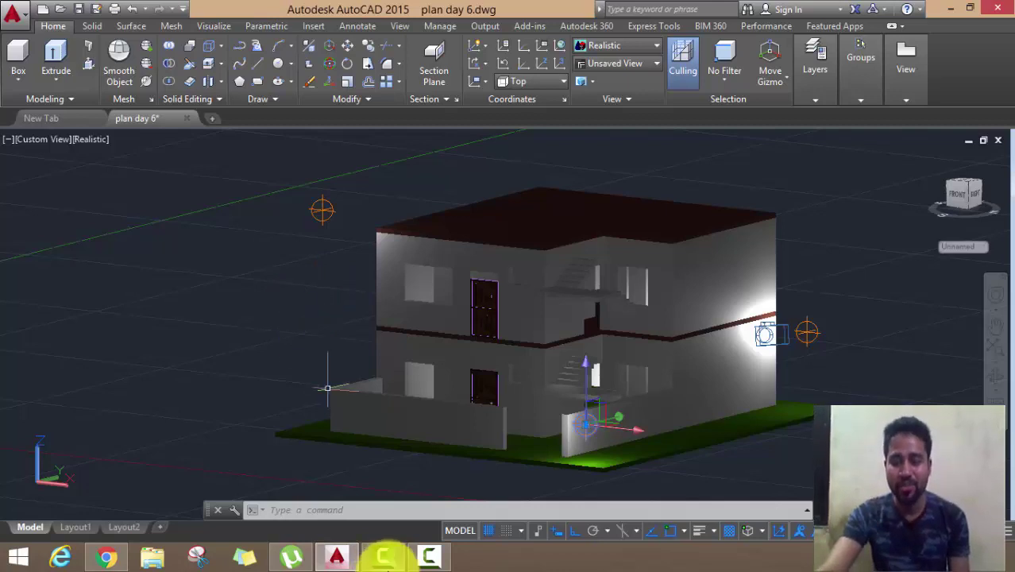
{"action": "left_click", "coordinate": [417, 561]}
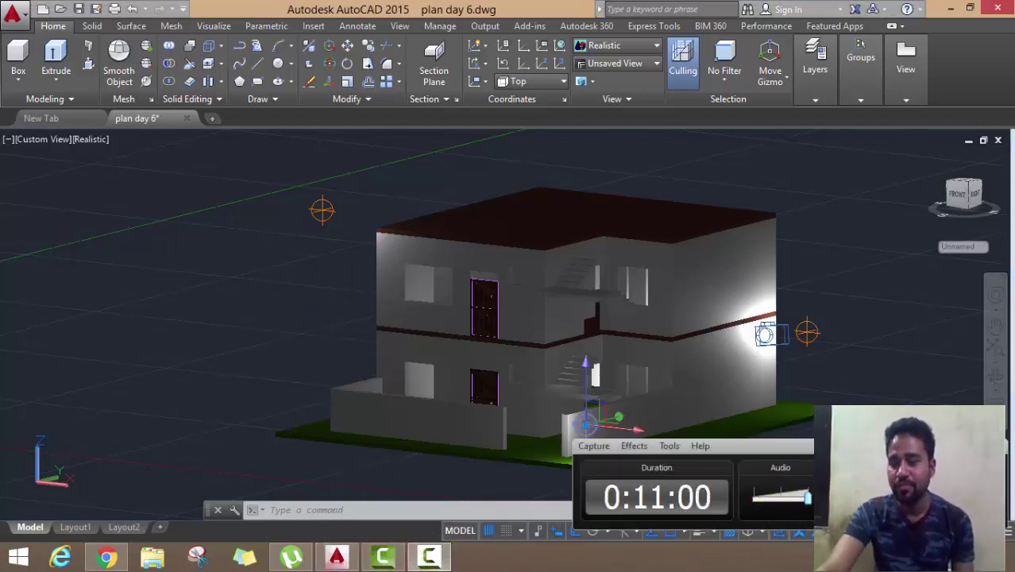
{"action": "left_click", "coordinate": [874, 433]}
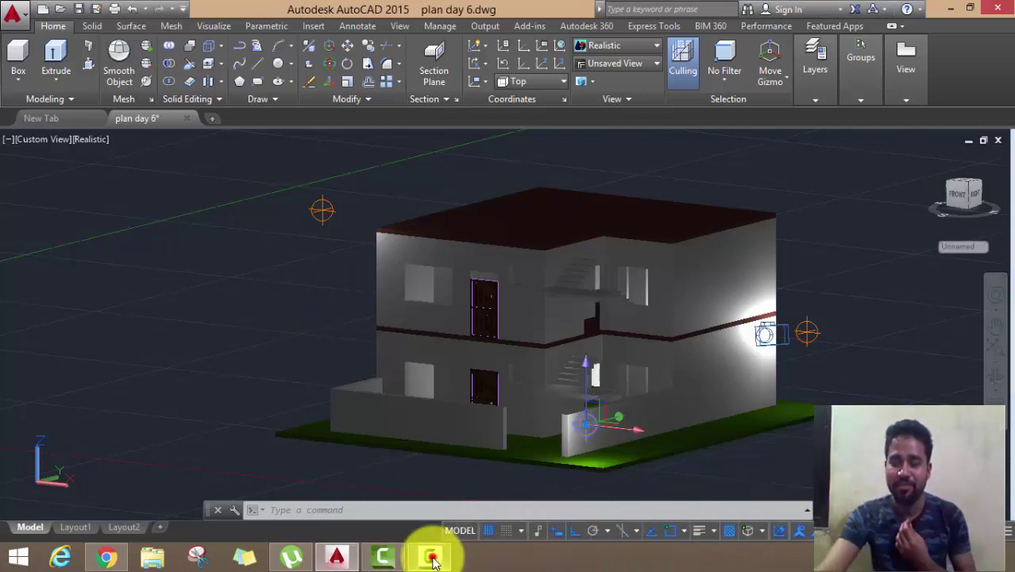